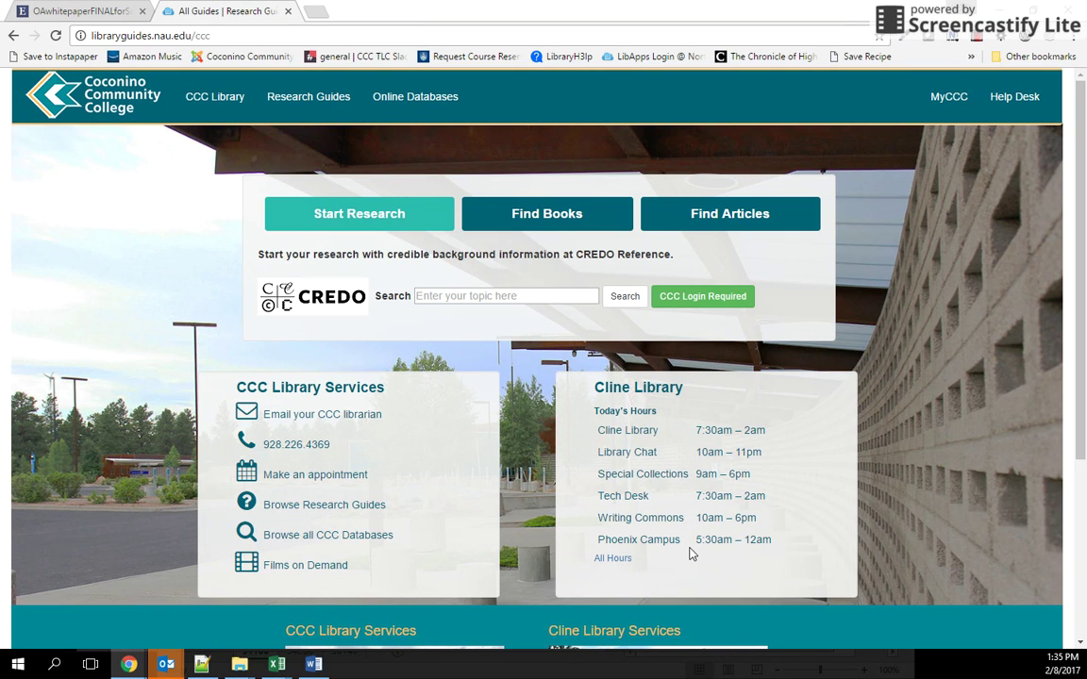
Step: Go from the Coconino Community College home page to the CCC Library research guides page
click(244, 57)
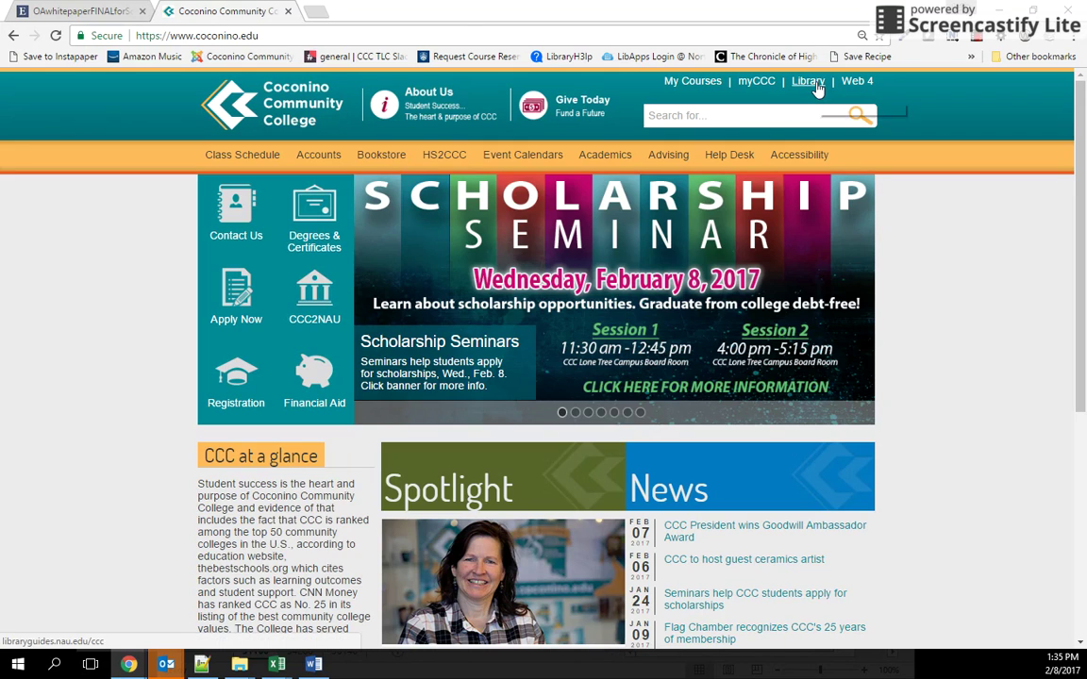
click(817, 86)
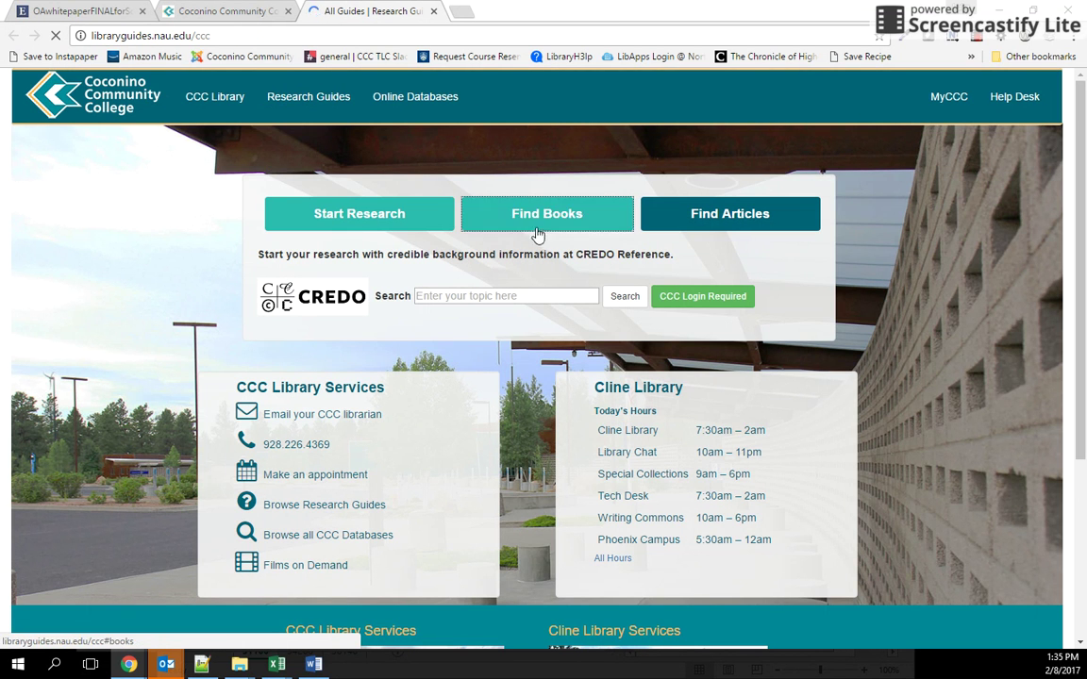
Step: Search Find Articles for 'when bad theories happen to good scientists'
click(755, 219)
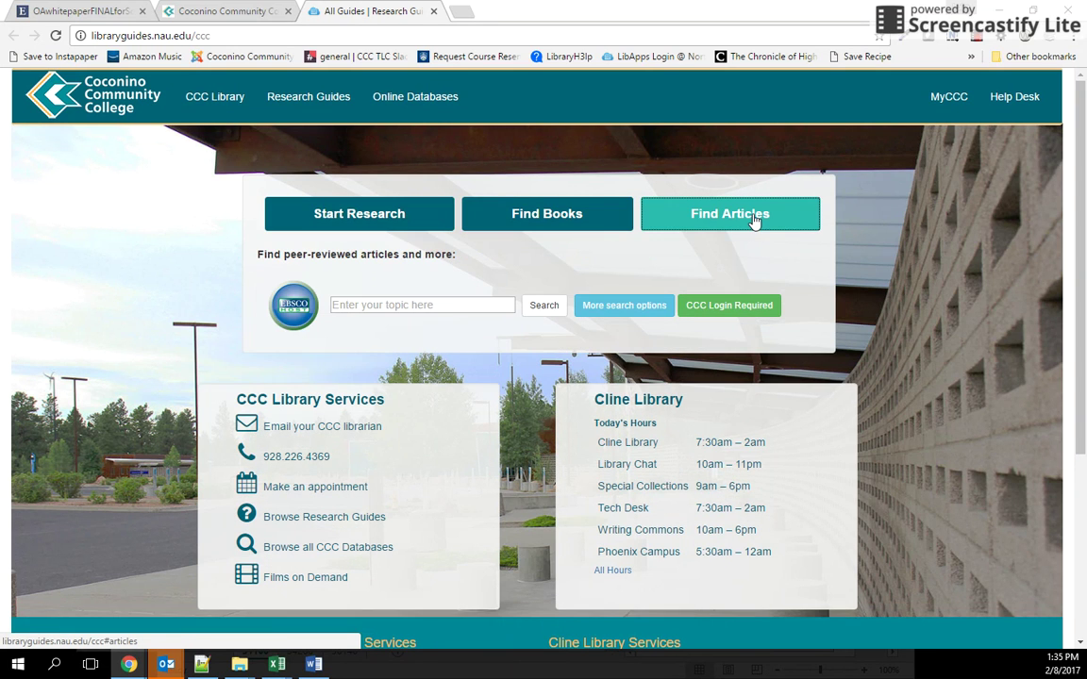
click(417, 305)
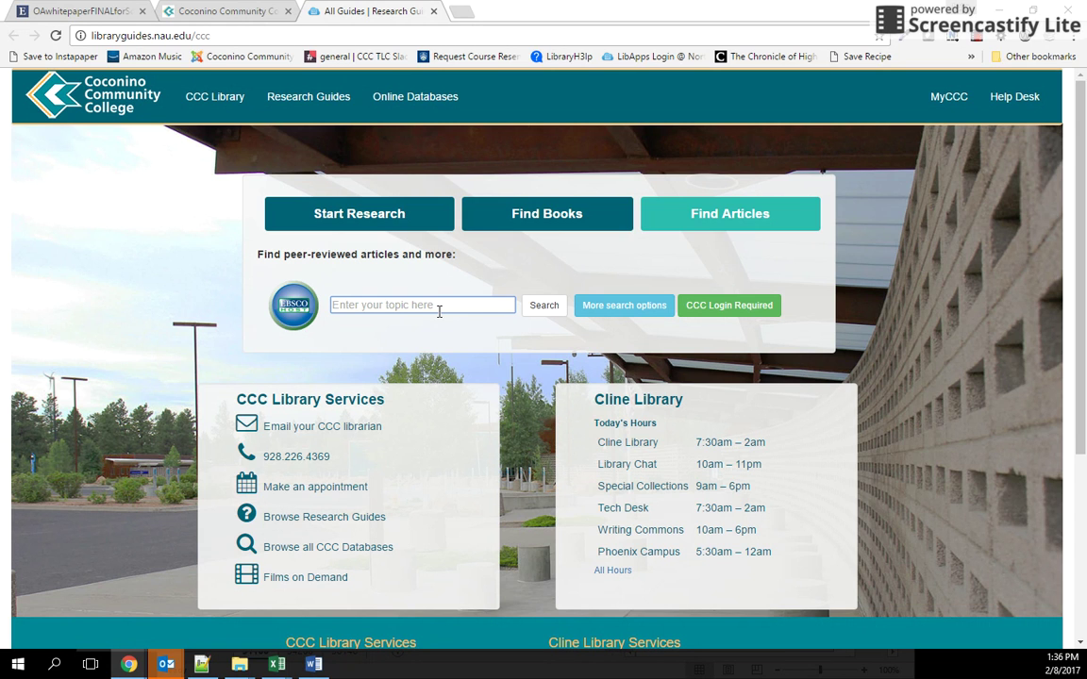
text(when b)
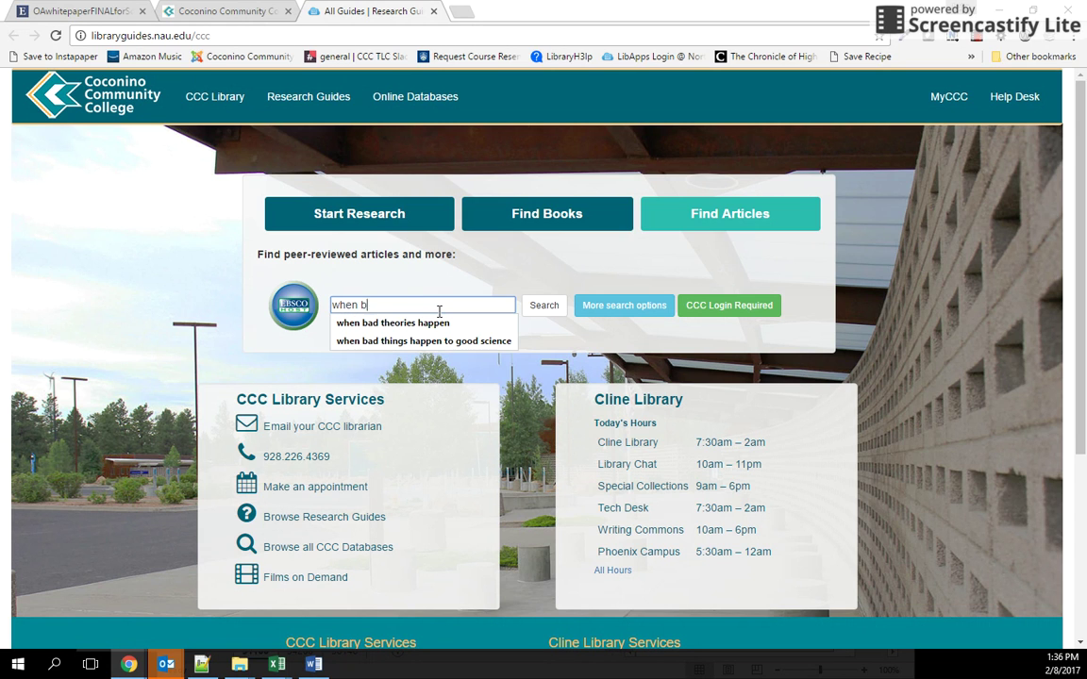
text(ad theories )
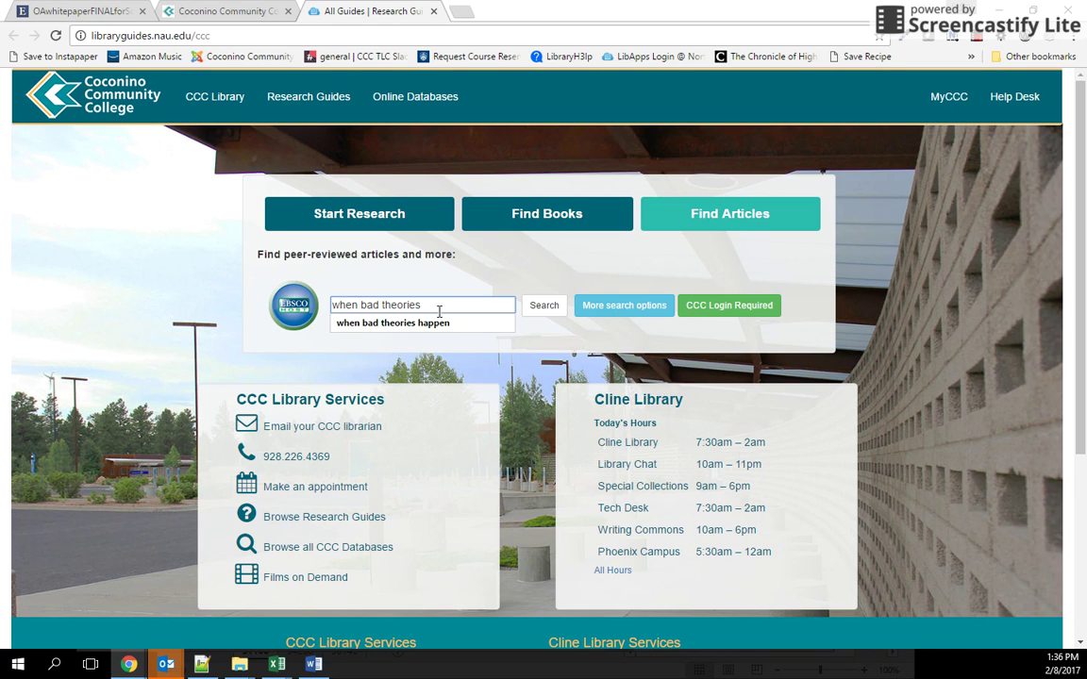
text(happen to )
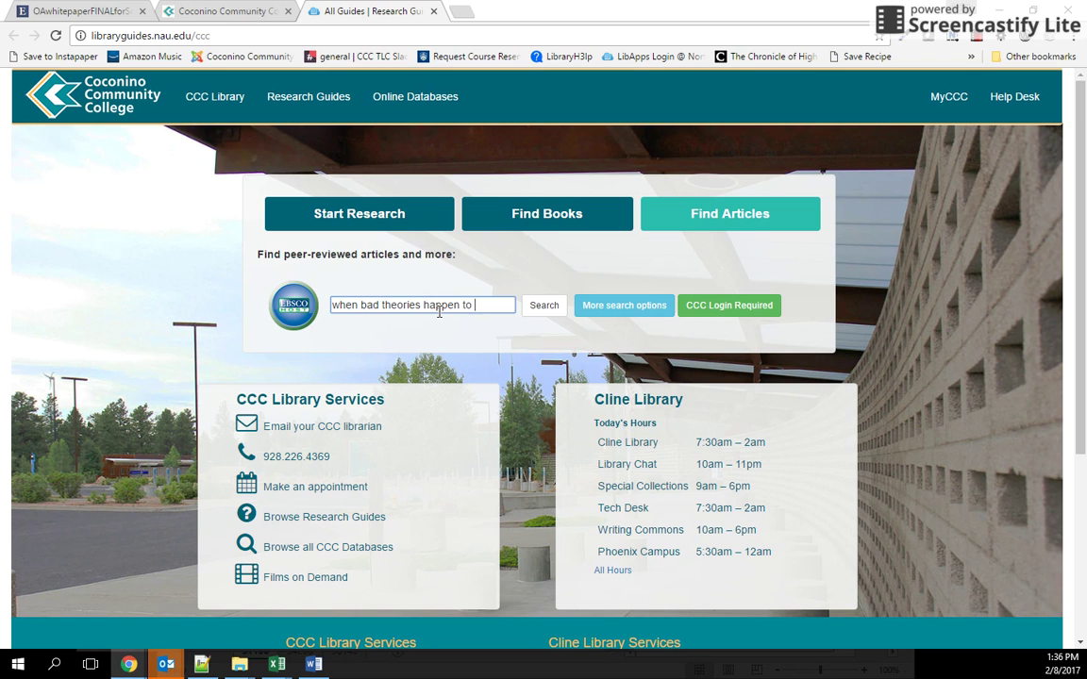
text(good scie)
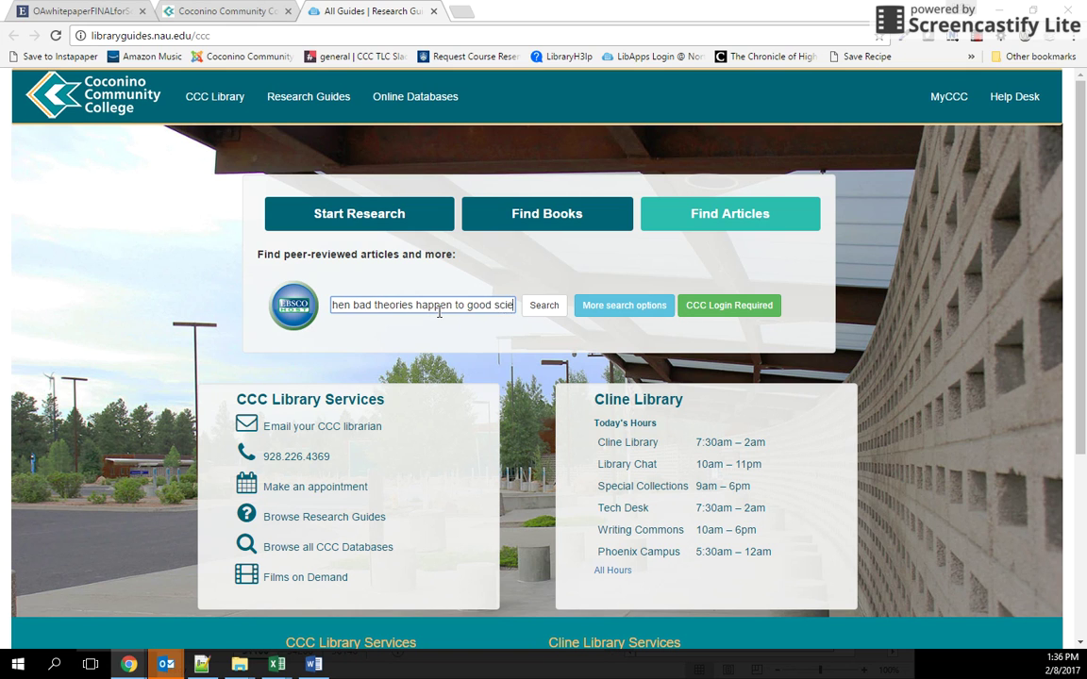
text(ntists)
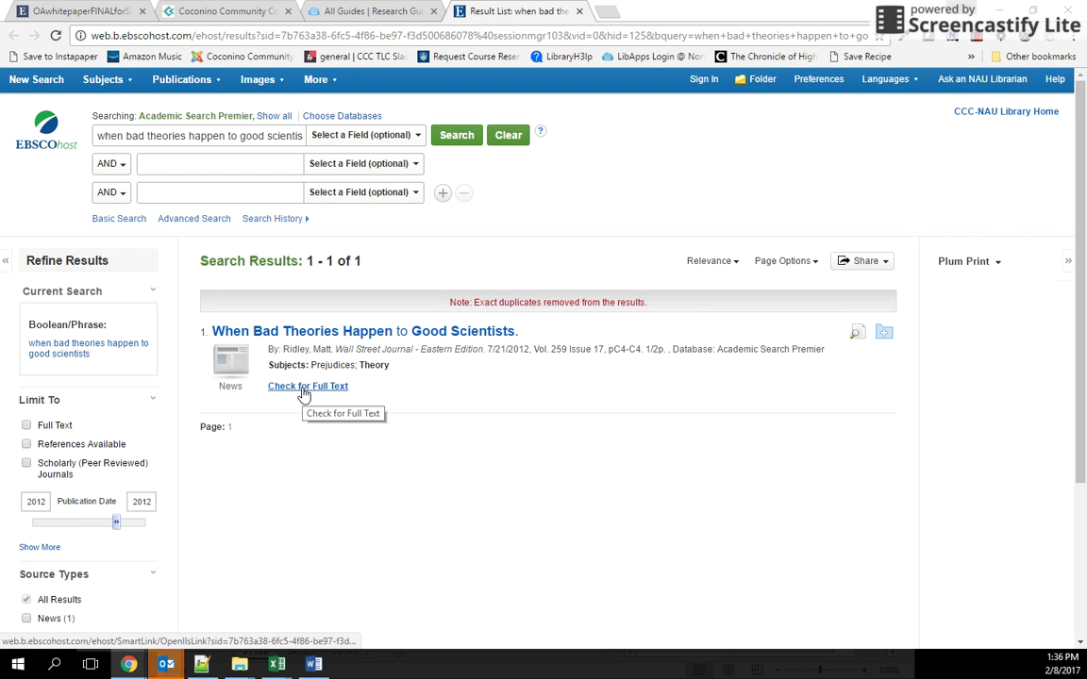
Step: Open the 'When Bad Theories Happen to Good Scientists' result and scroll its record
click(439, 335)
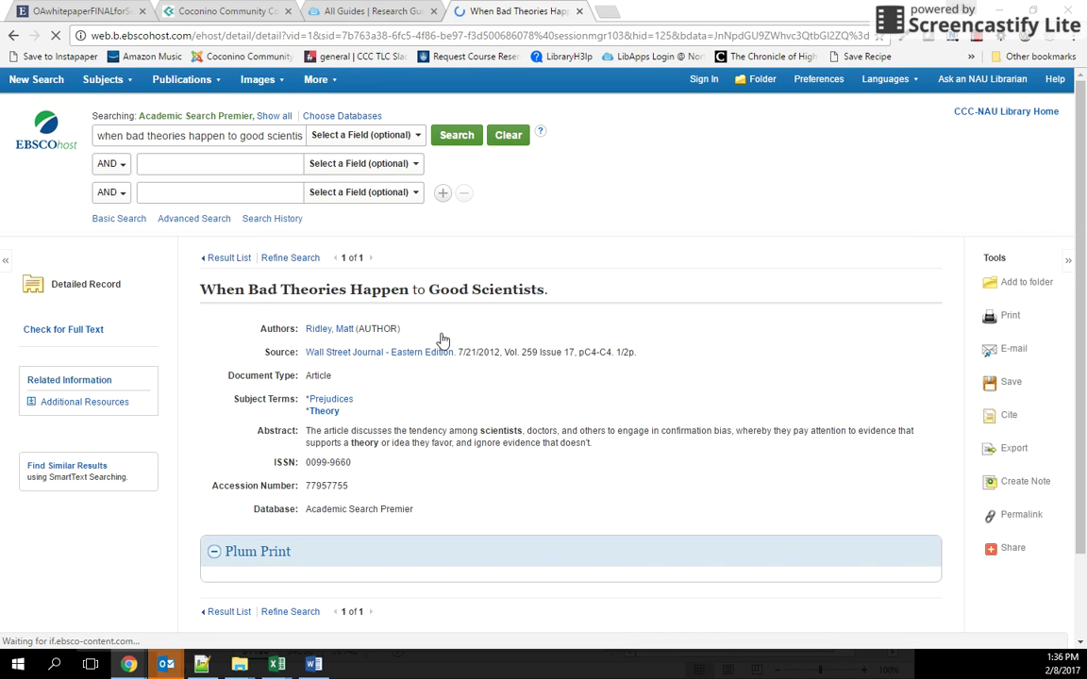
scroll(425, 380, down, 2)
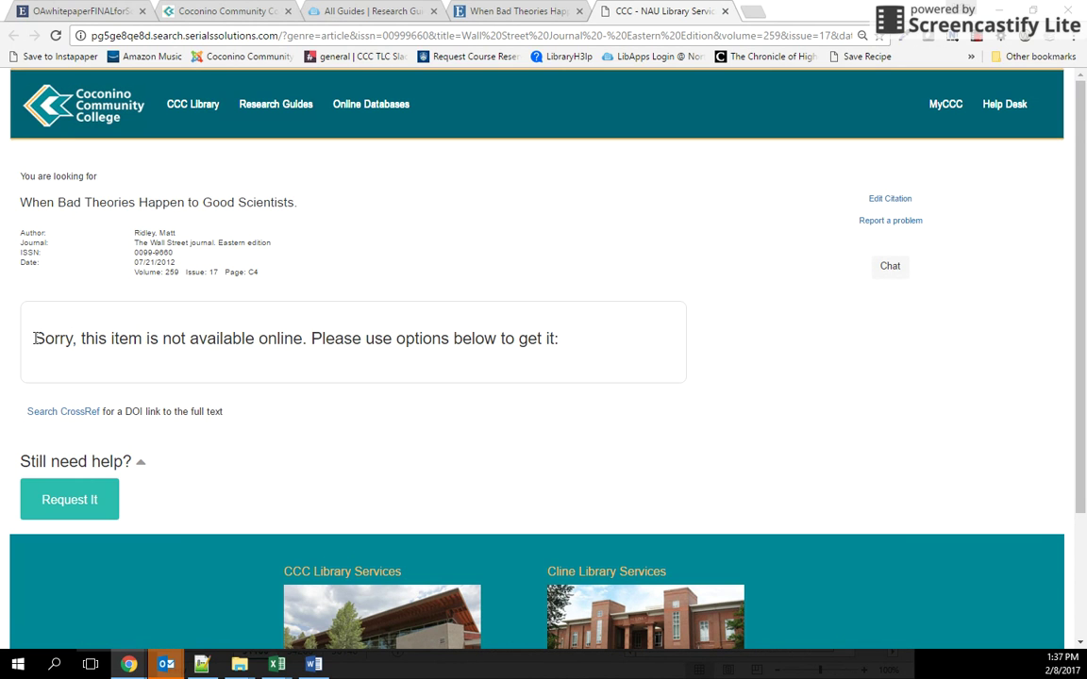
Step: Note the article isn't available online and choose Request It for interlibrary loan
drag(34, 338, 335, 367)
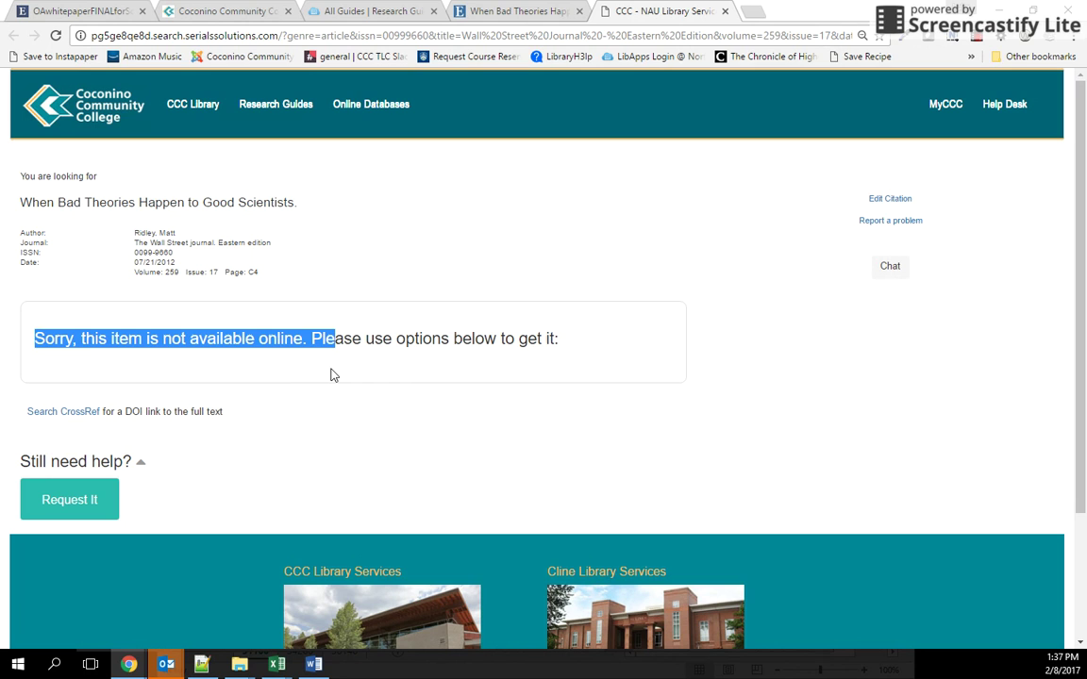
click(396, 373)
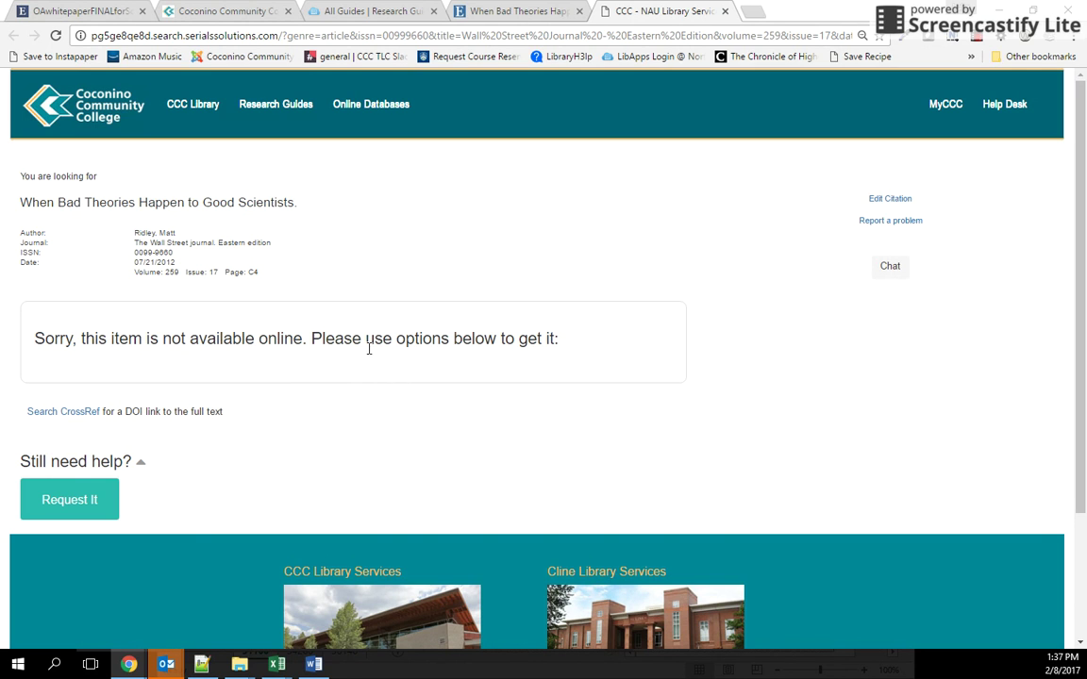
click(95, 507)
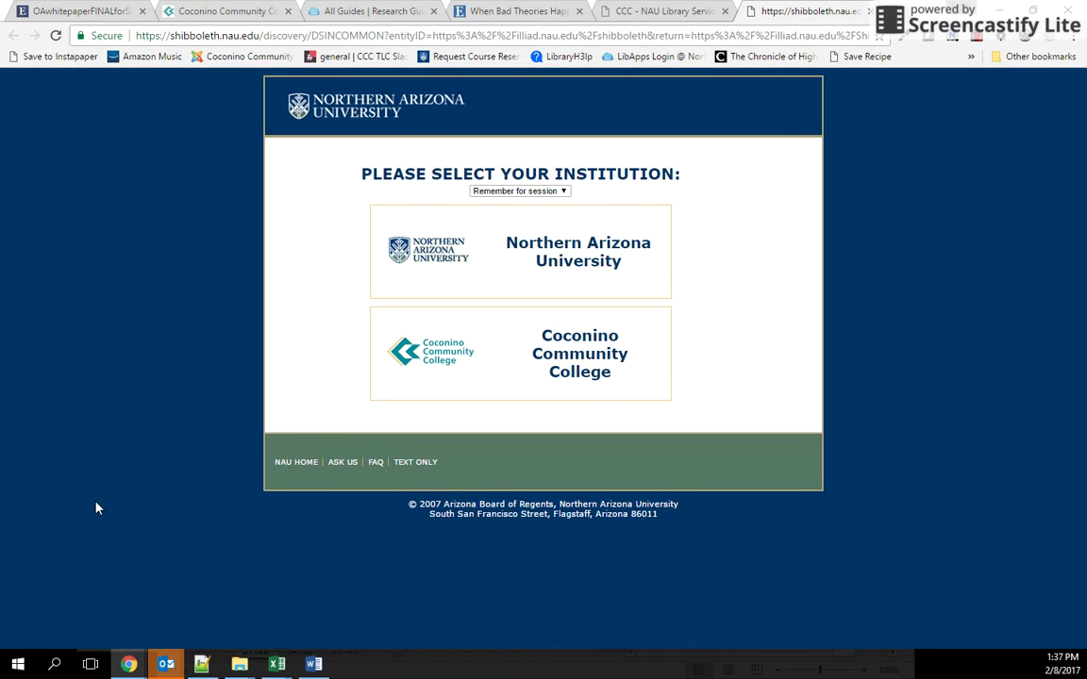
Step: Choose Coconino Community College and sign in with the college username and password
click(599, 355)
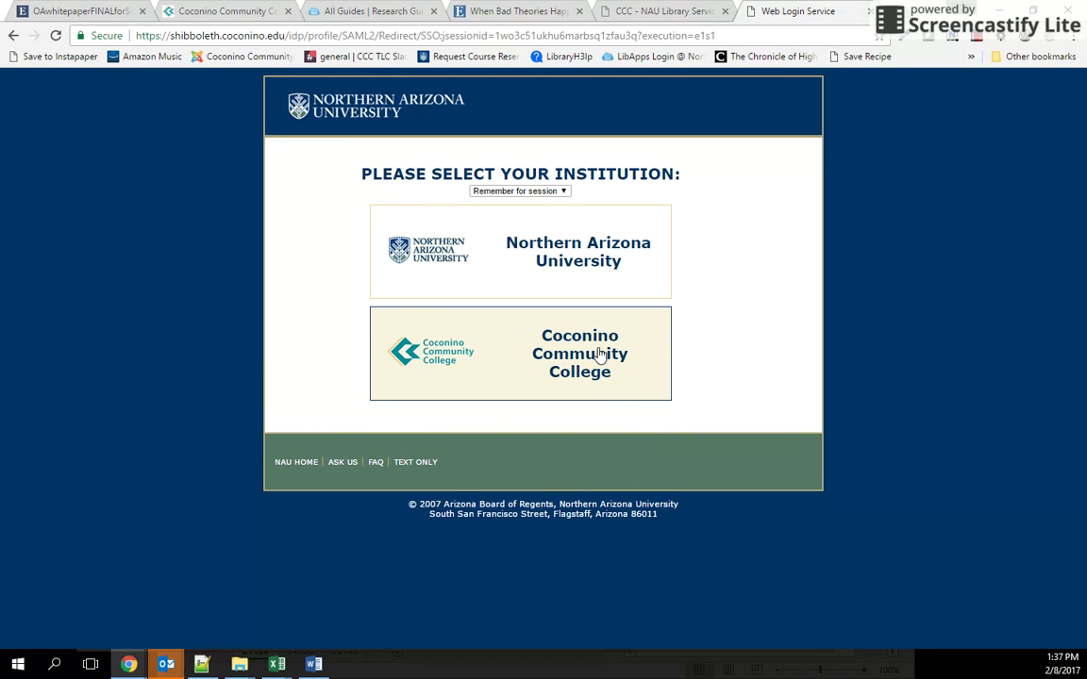
scroll(873, 505, down, 2)
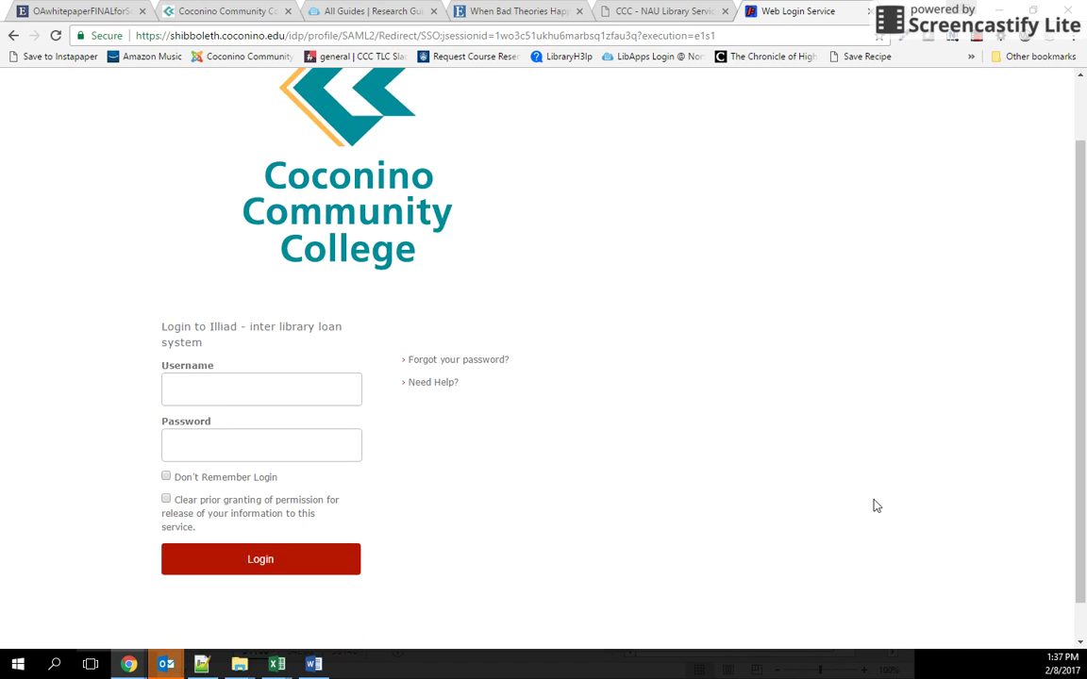
click(252, 351)
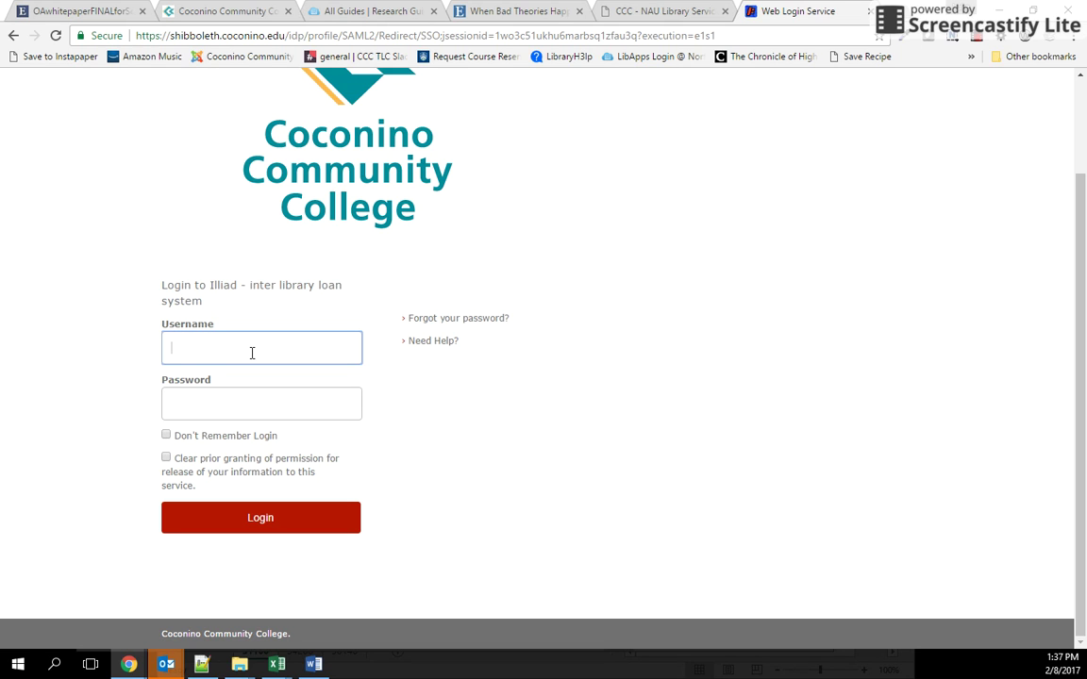
text(lmr29)
key(Tab)
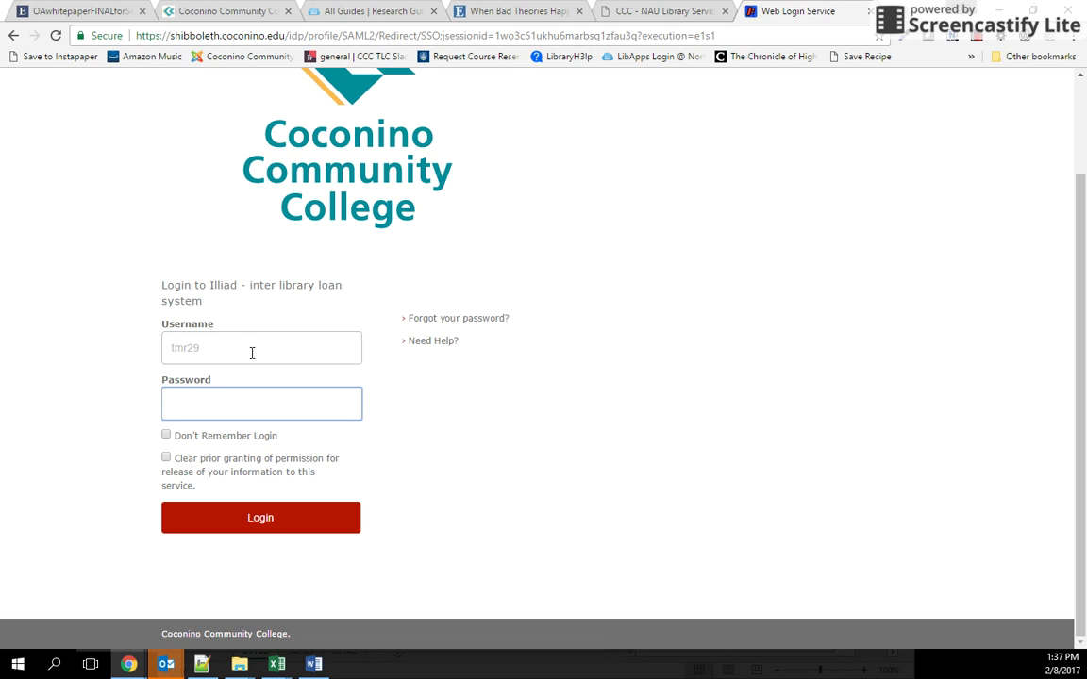
key(ctrl+v)
click(287, 528)
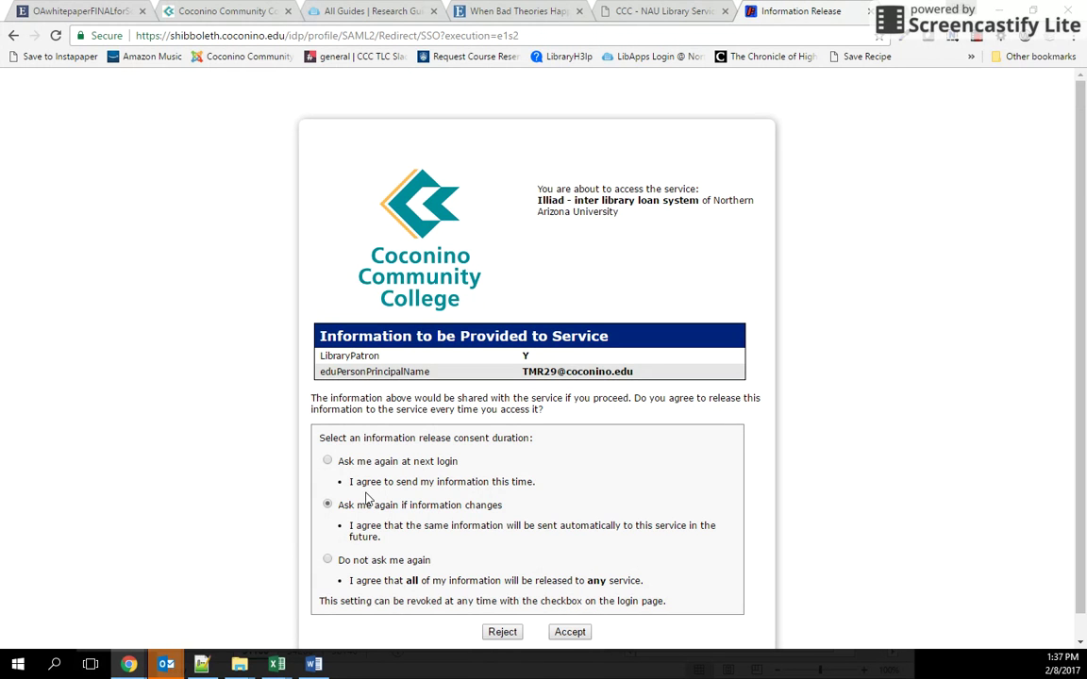
Step: Scroll down the ILLiad information-release consent page
scroll(455, 490, down, 1)
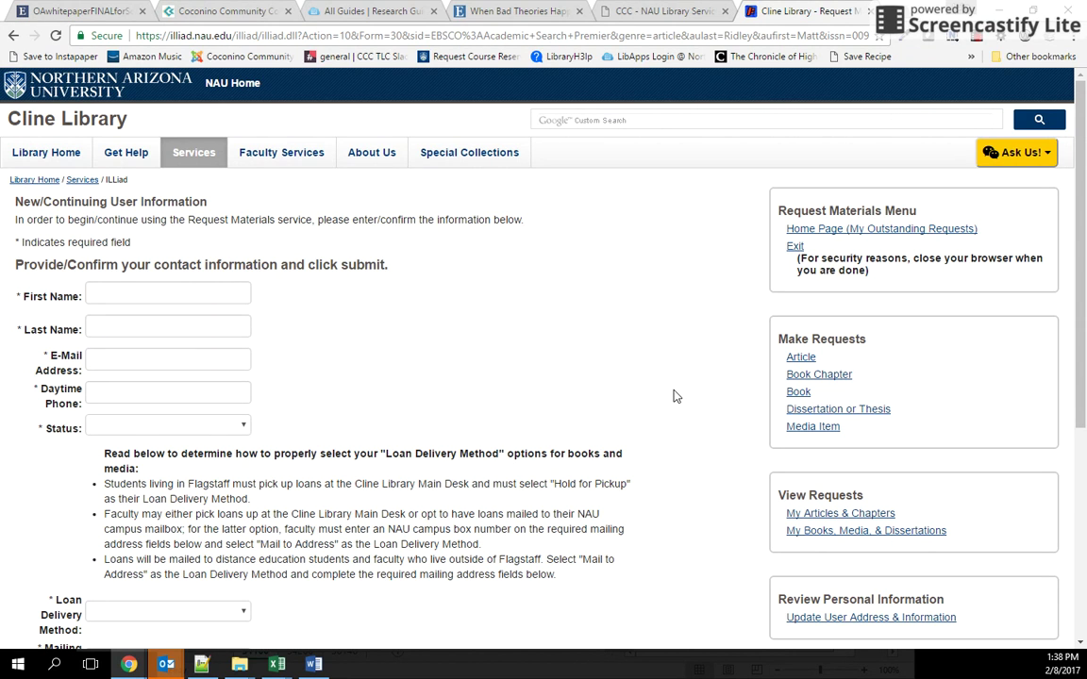
Step: Fill in the user's first name, last name and e-mail address on the contact form
click(222, 292)
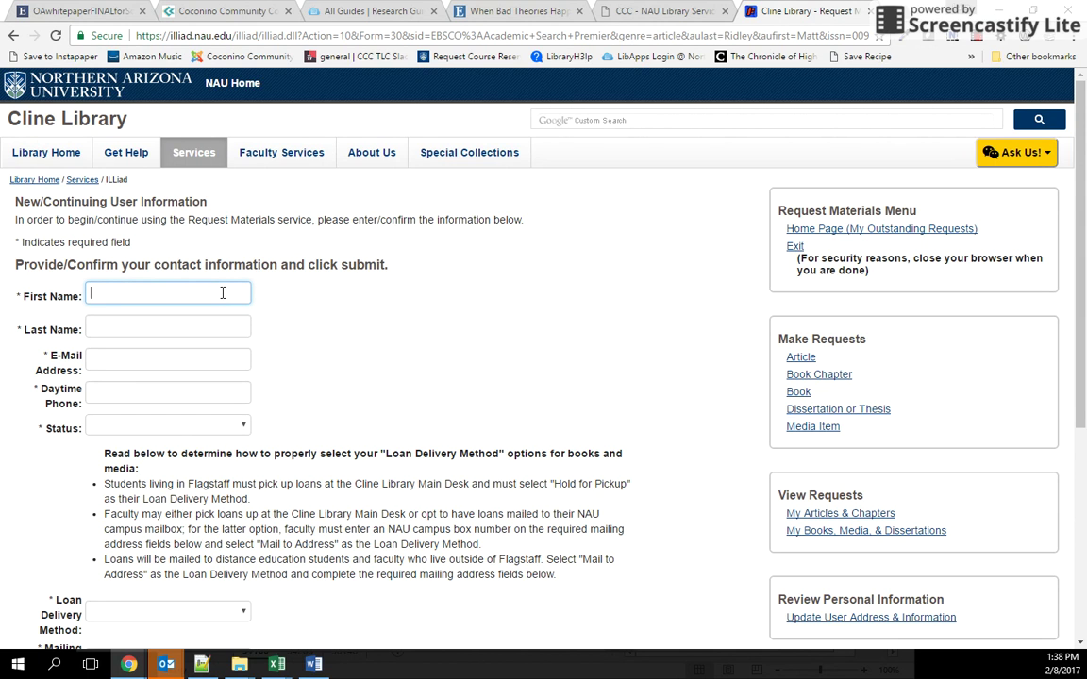
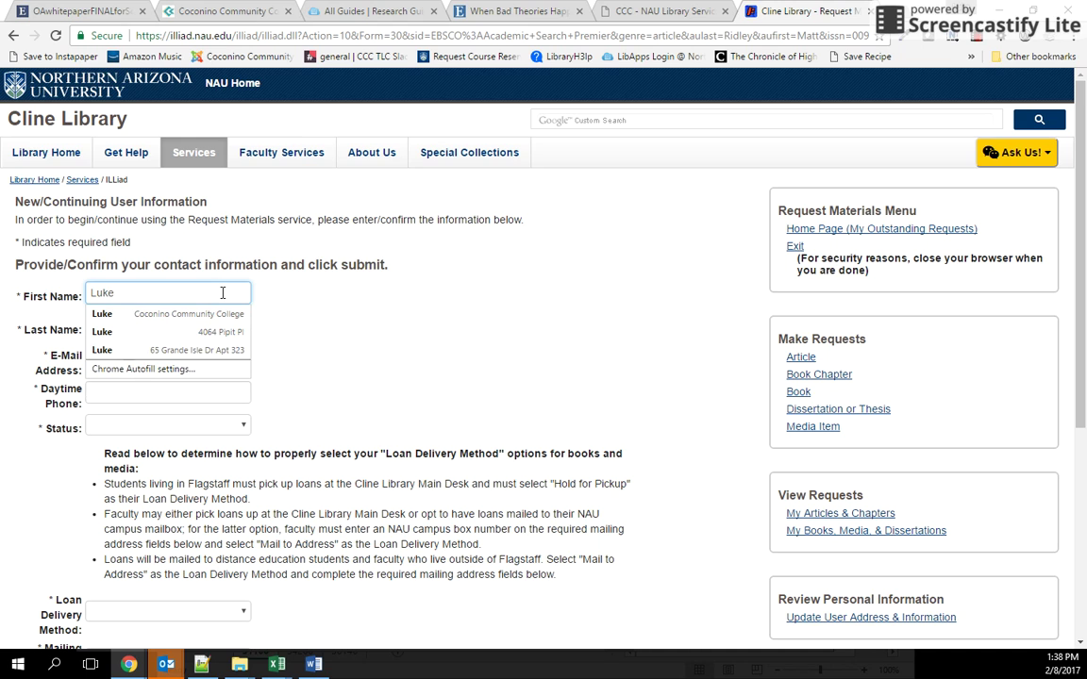
key(Tab)
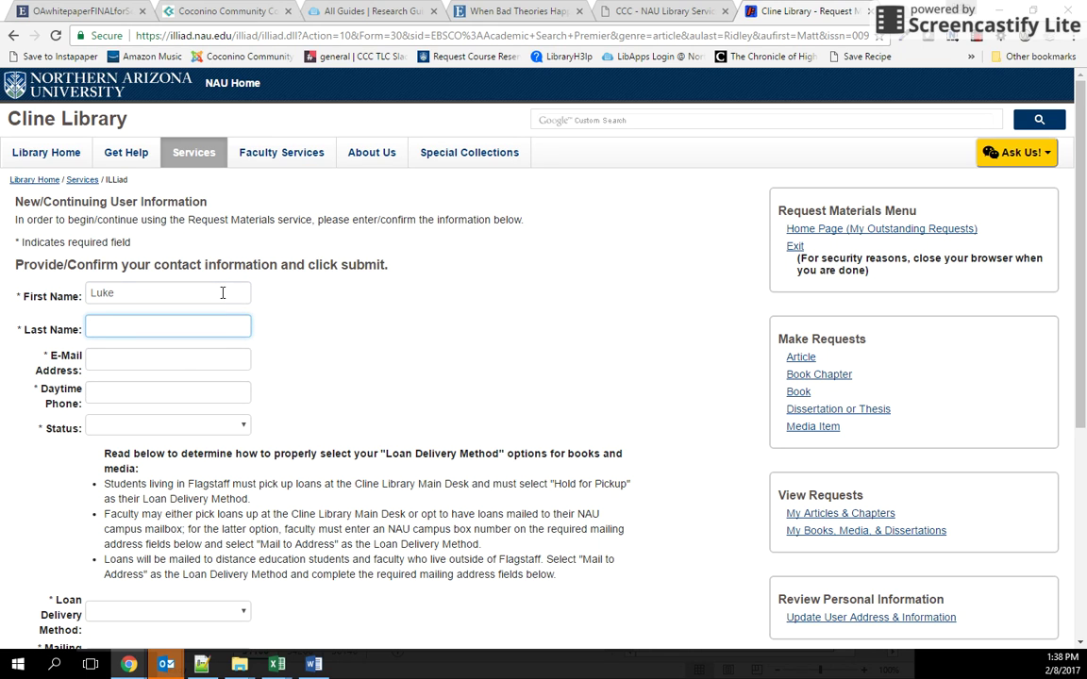
key(Tab)
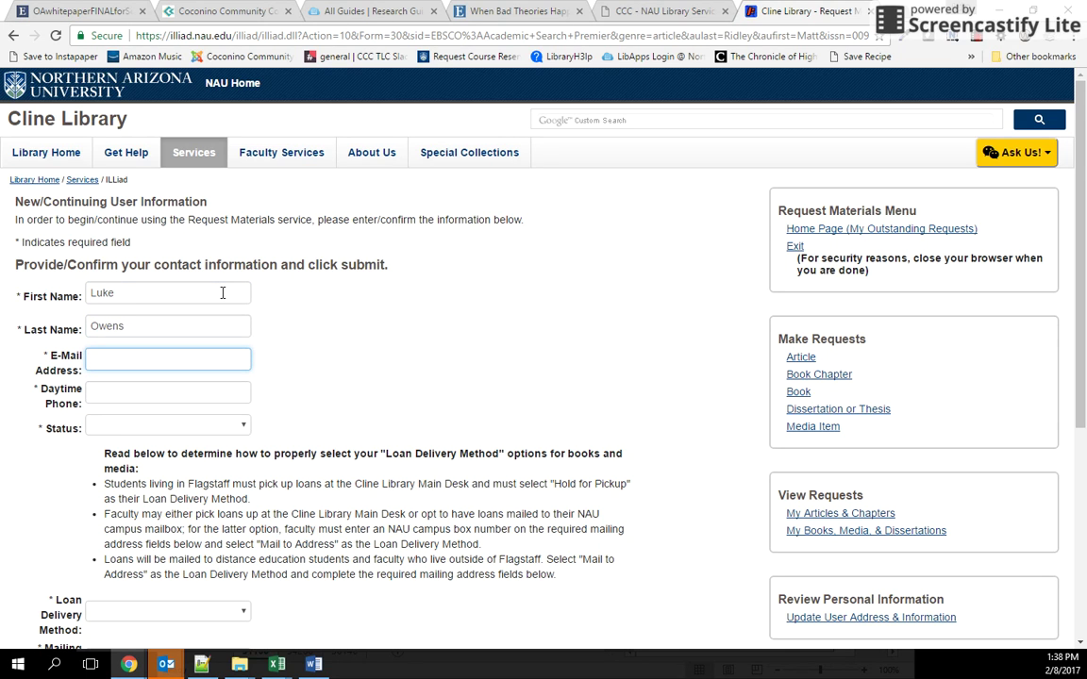
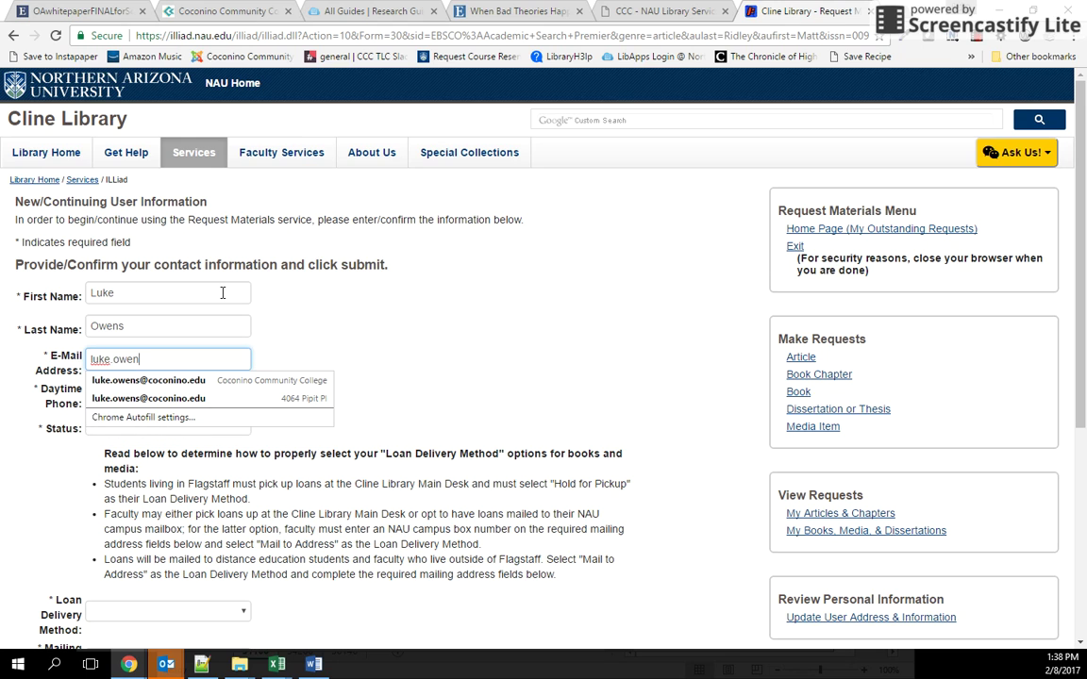
key(Tab)
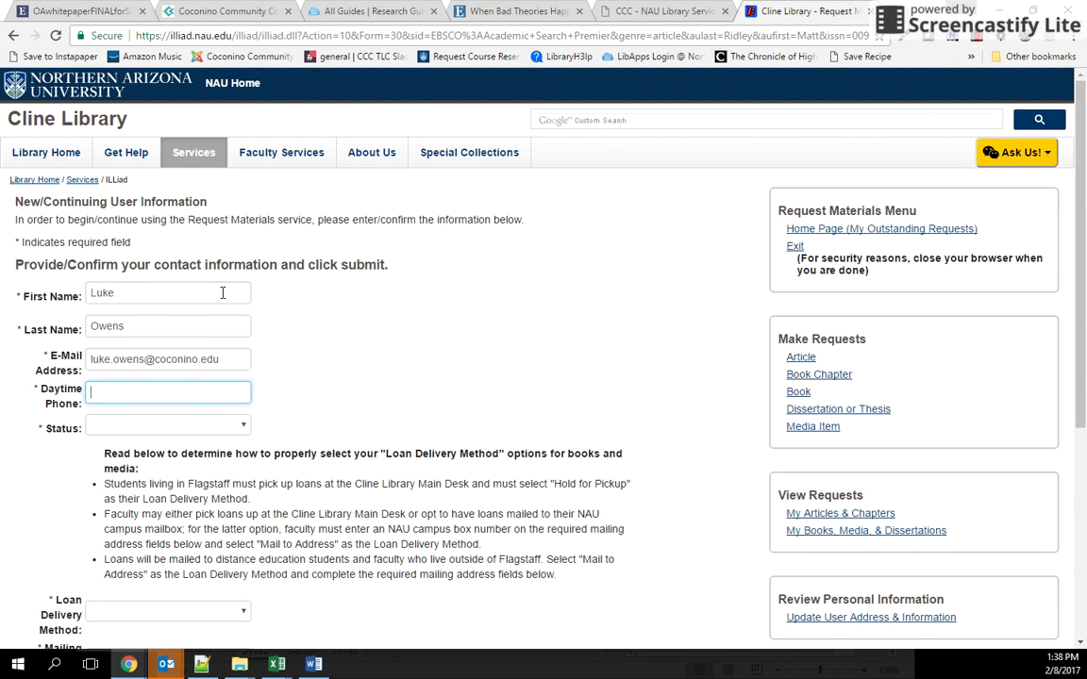
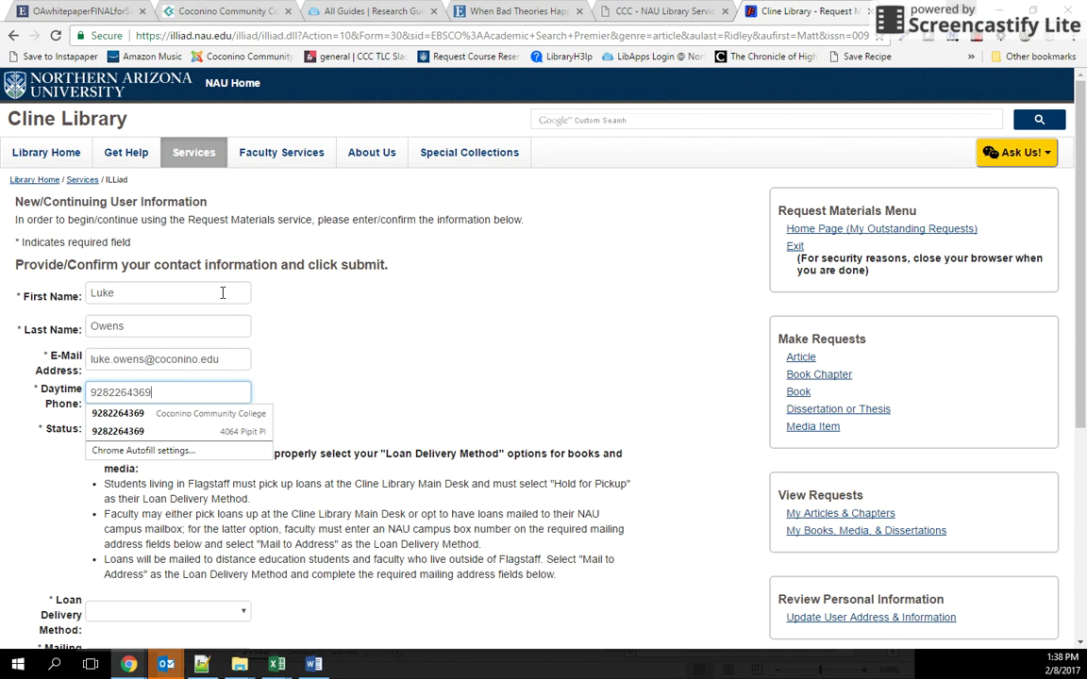
Step: Enter the daytime phone number and set Status to CCC Staff
key(Tab)
key(Tab)
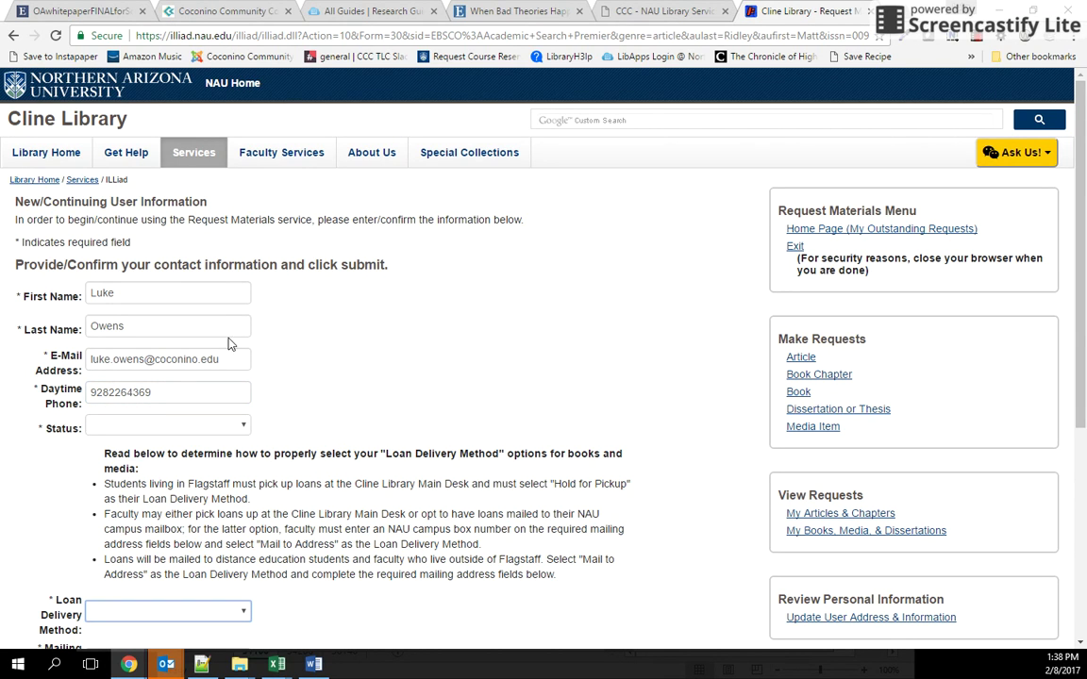
click(241, 425)
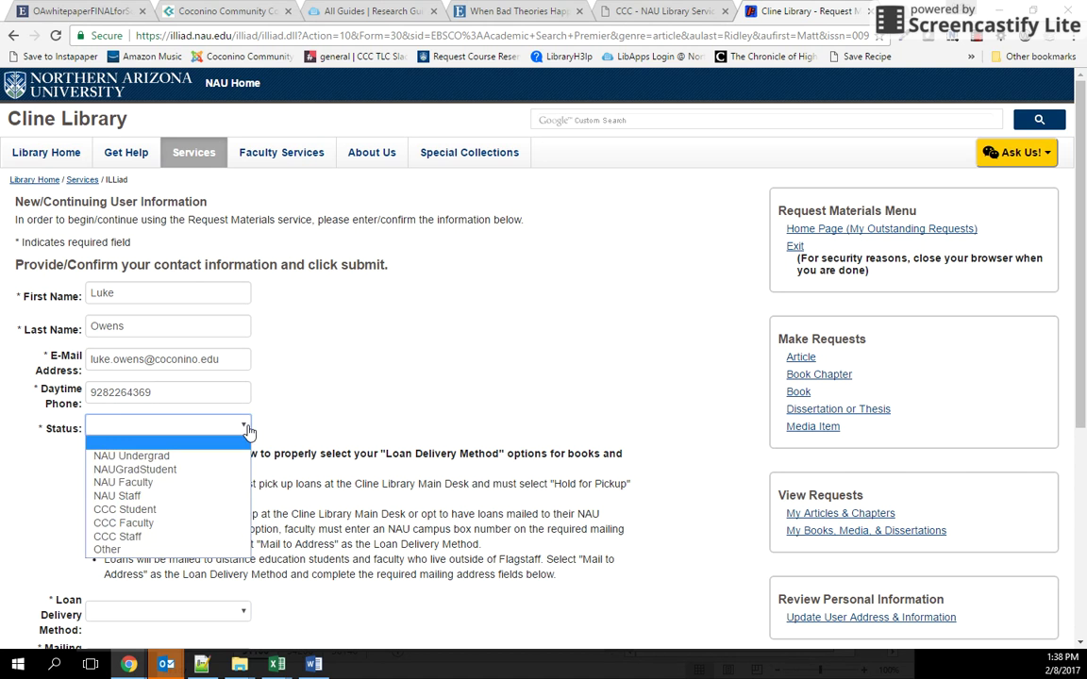
click(215, 536)
scroll(261, 494, down, 2)
scroll(260, 494, down, 1)
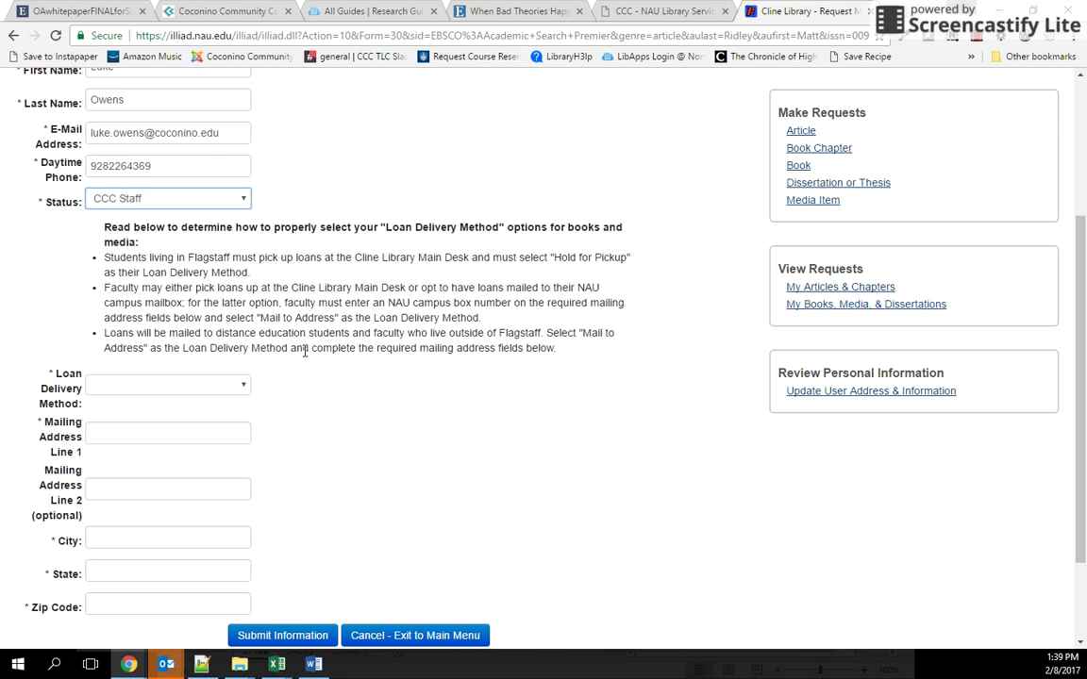
Step: Set Loan Delivery Method to Hold for Pickup and enter the first mailing address line
click(243, 390)
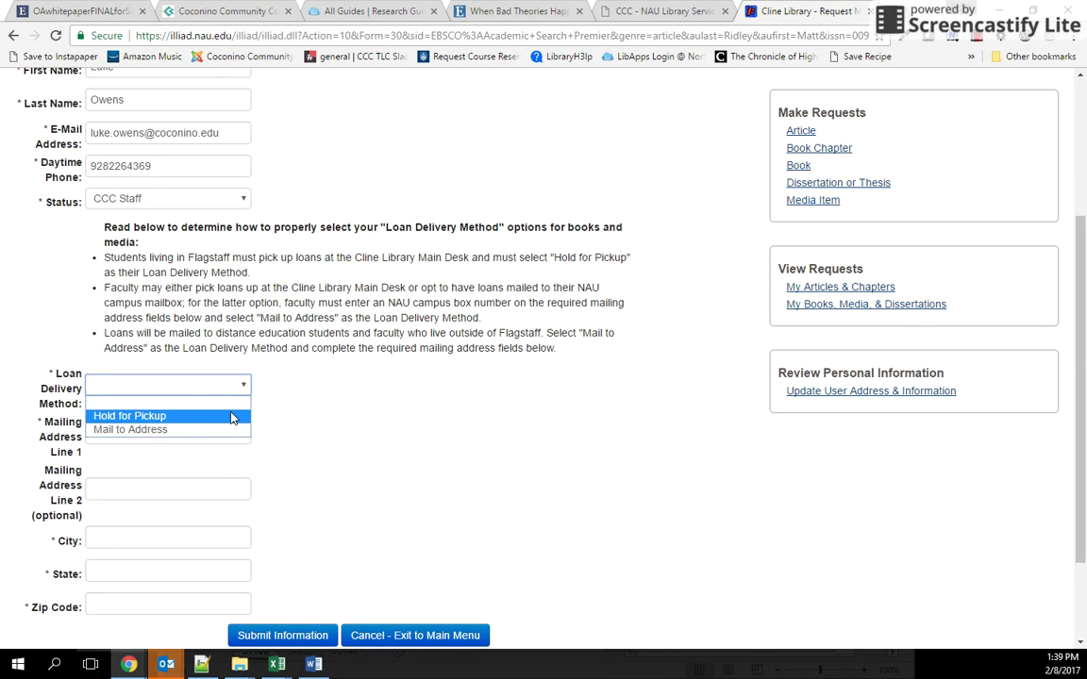
click(231, 417)
click(152, 433)
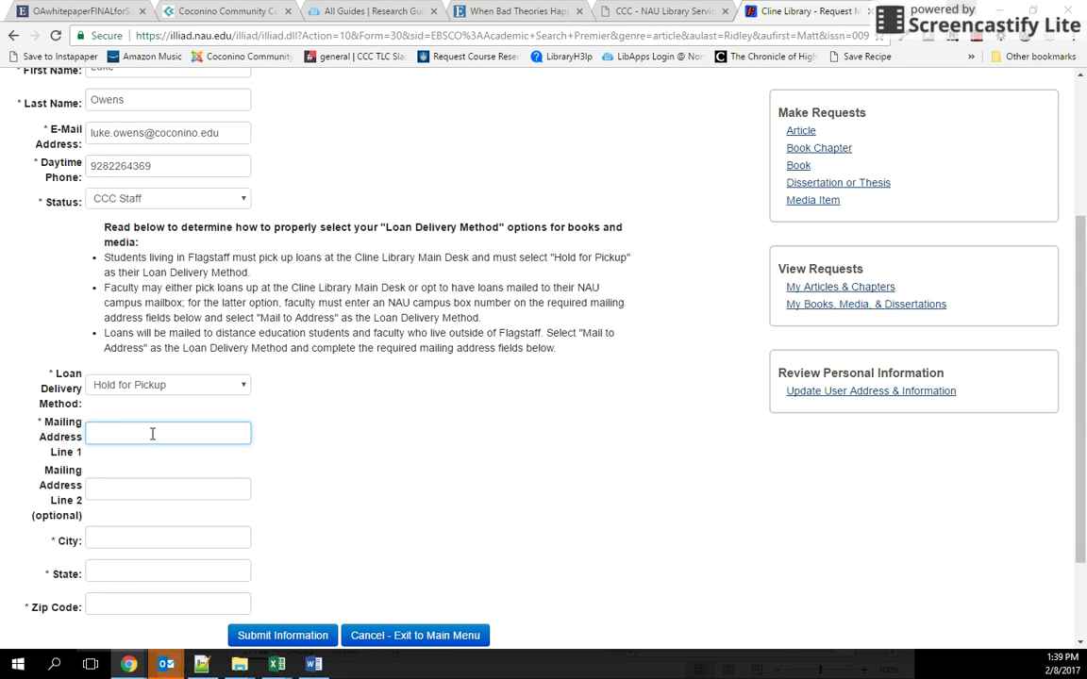
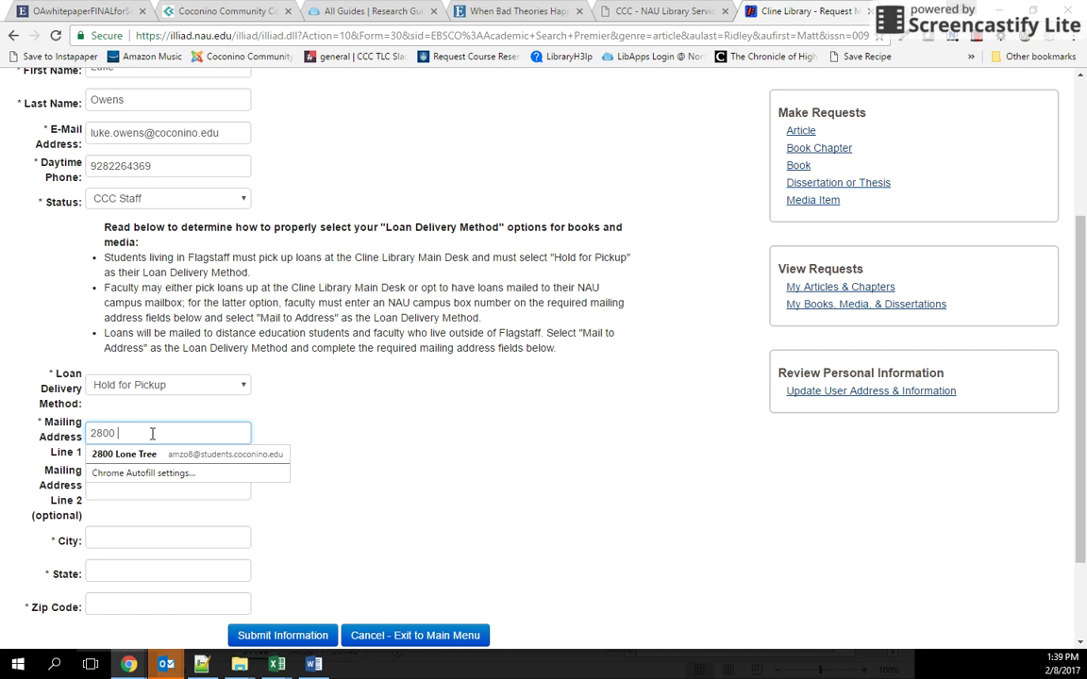
key(Tab)
Step: Fill in the mailing address's city, state and zip code
click(153, 531)
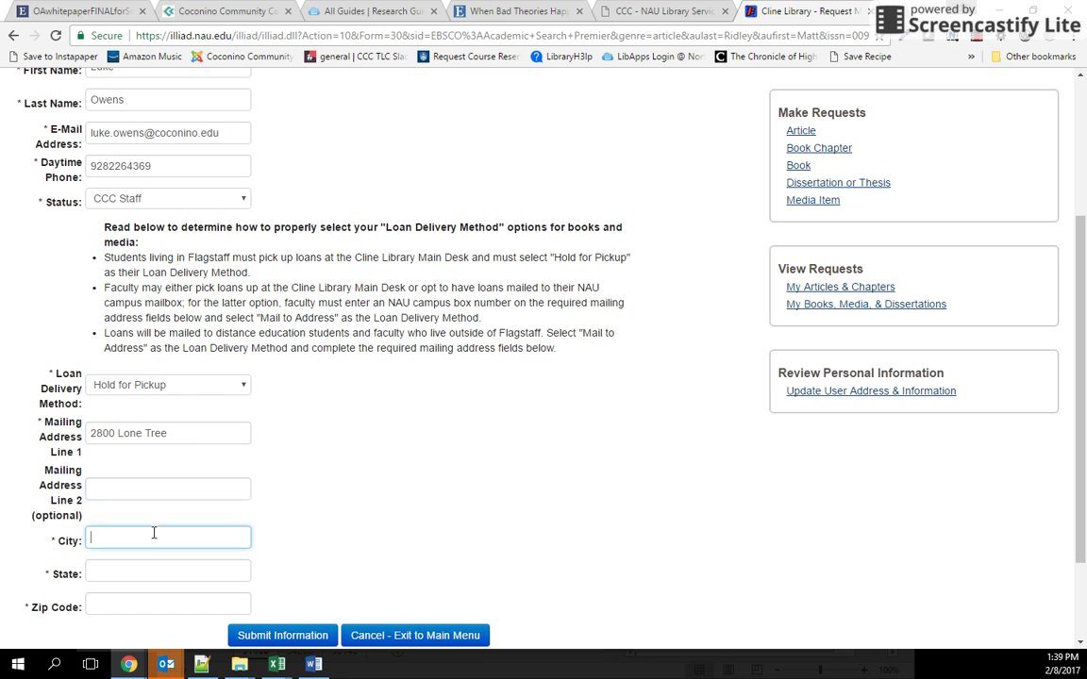
text(Flagstaff)
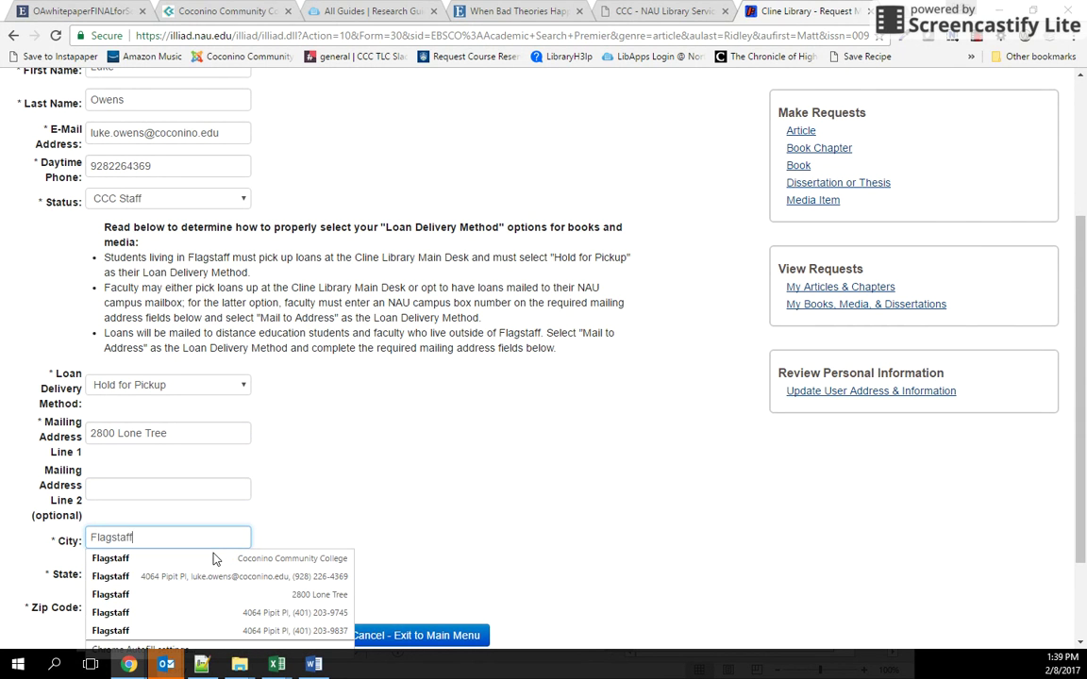
key(Tab)
scroll(318, 566, down, 3)
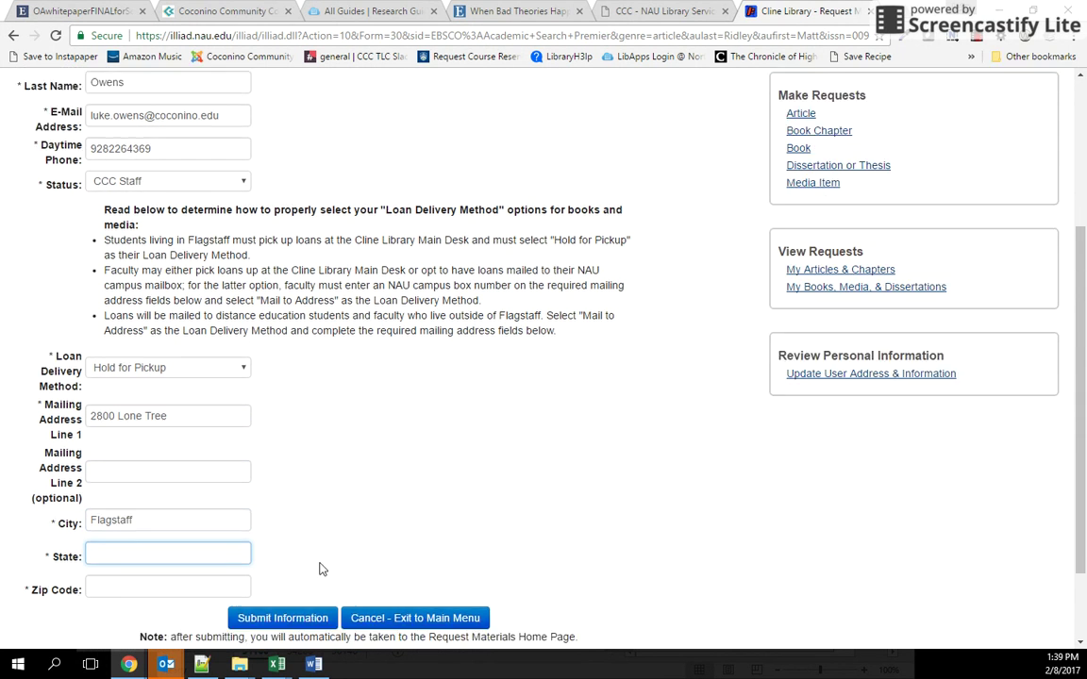
text(AZ)
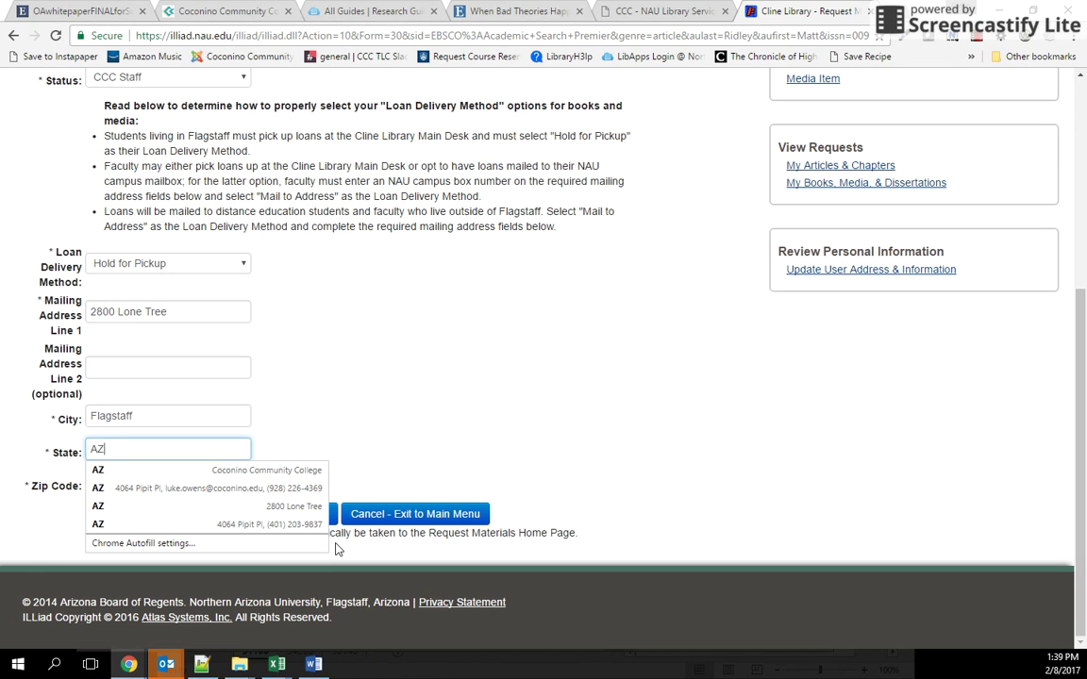
key(Tab)
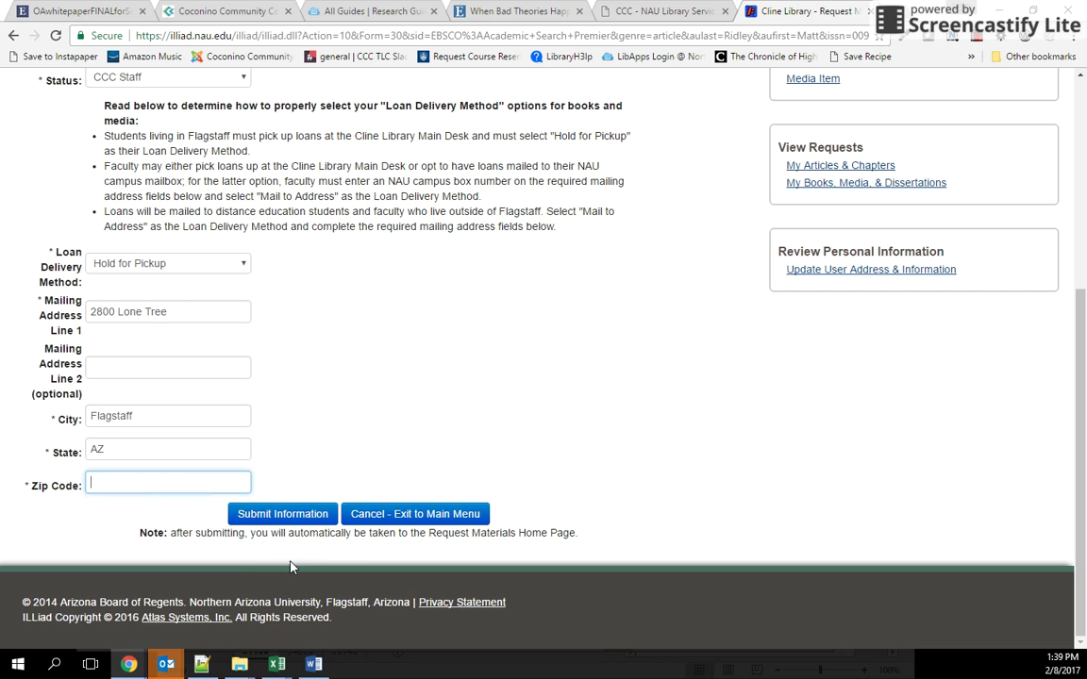
text(86004)
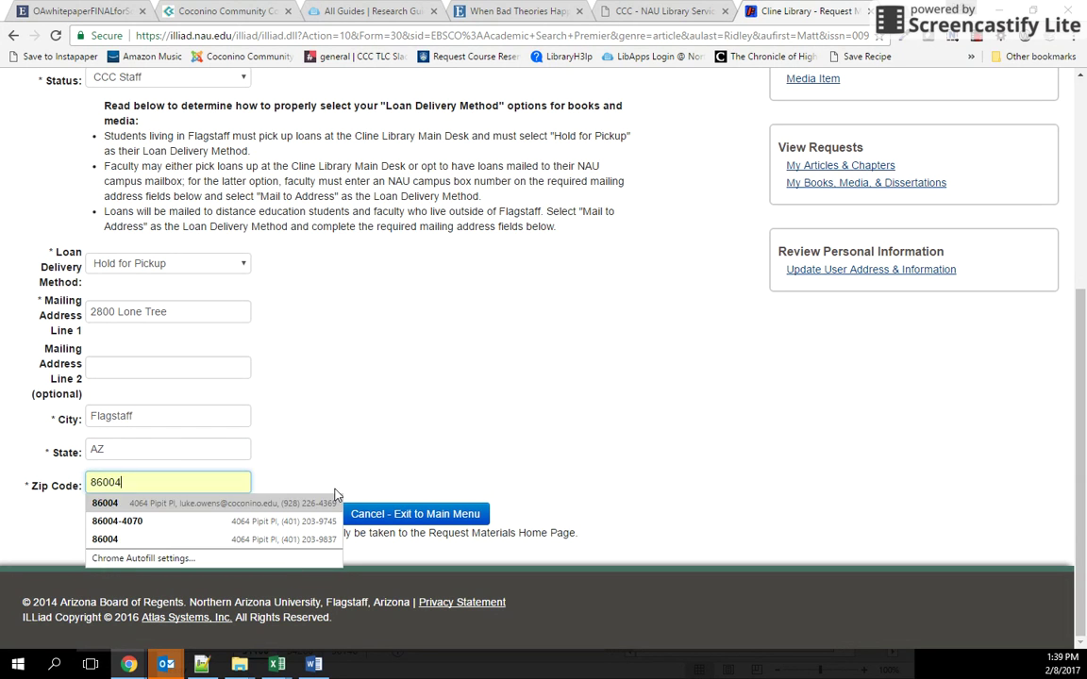
click(434, 413)
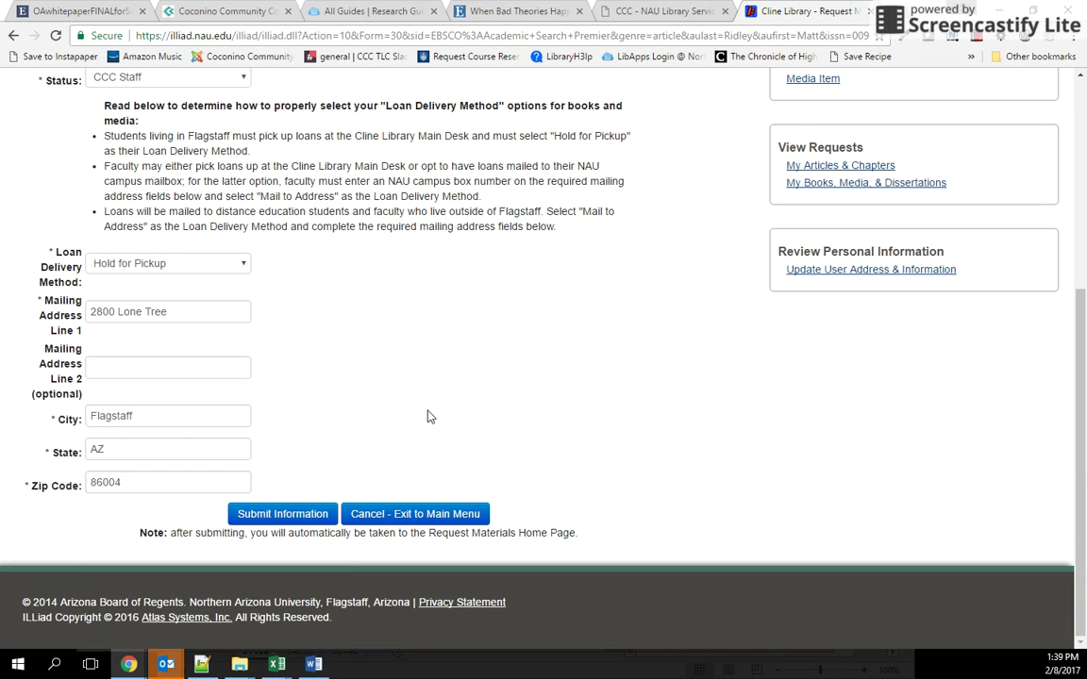
scroll(378, 425, up, 1)
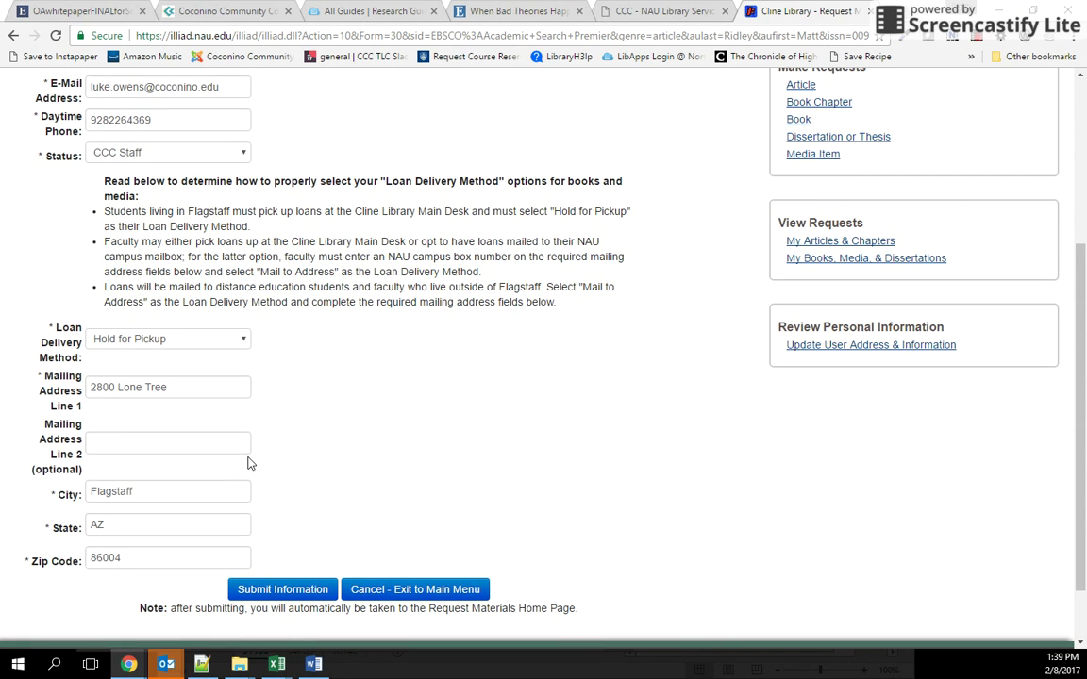
Step: Save the contact information, then submit the prefilled 'When Bad Theories Happen to Good Scientists' article request
click(282, 590)
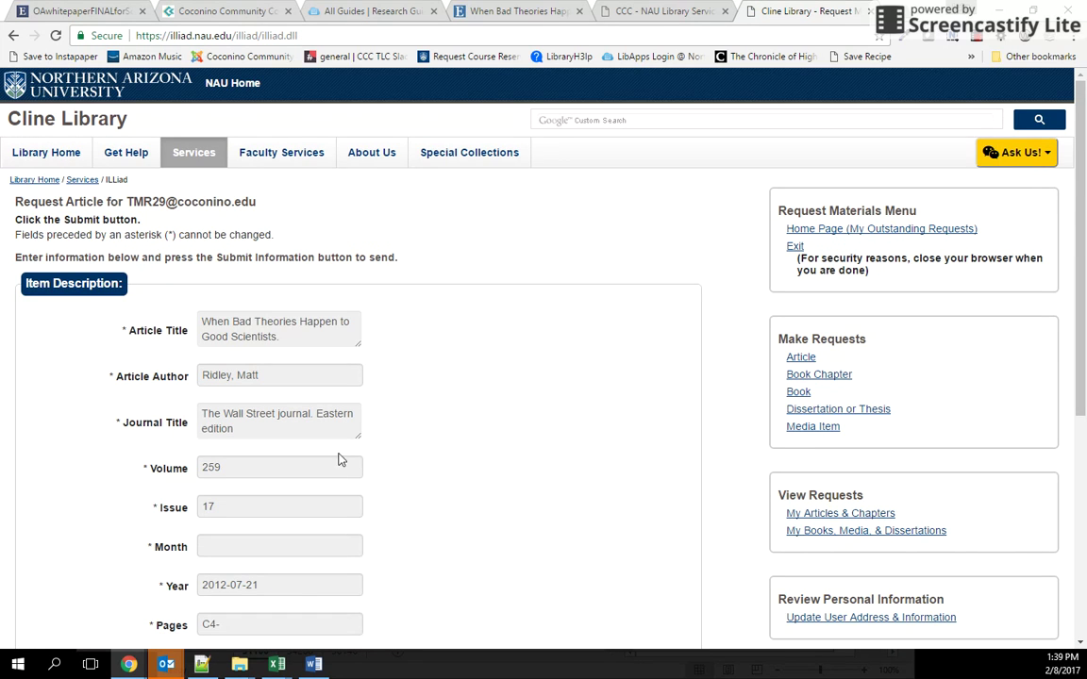
scroll(381, 420, down, 1)
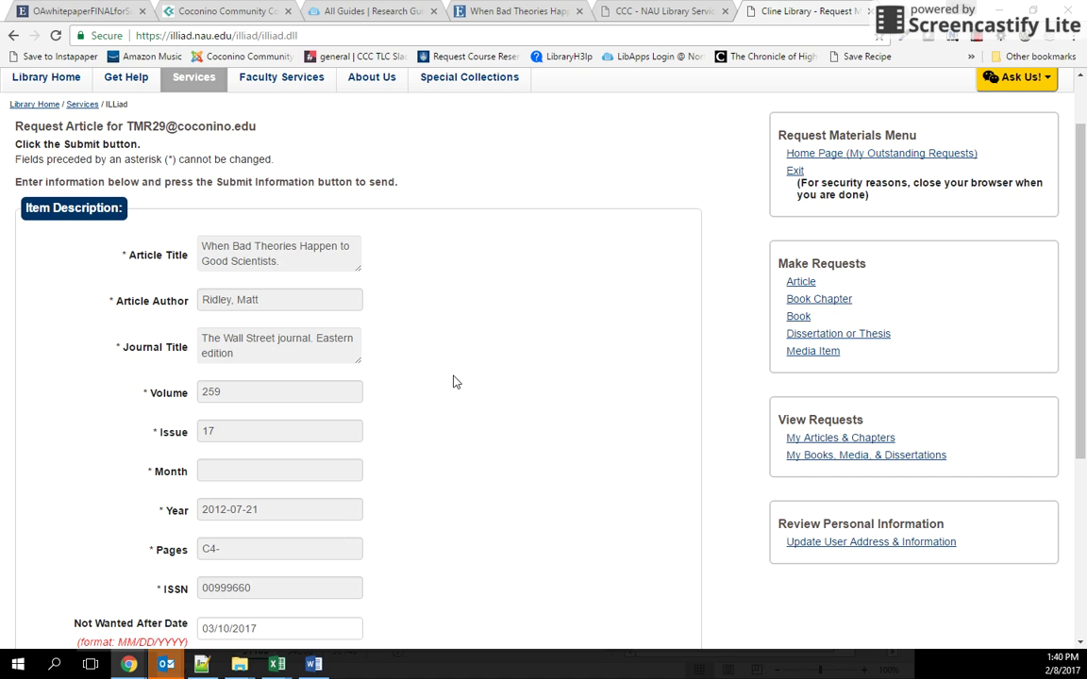
scroll(456, 387, down, 2)
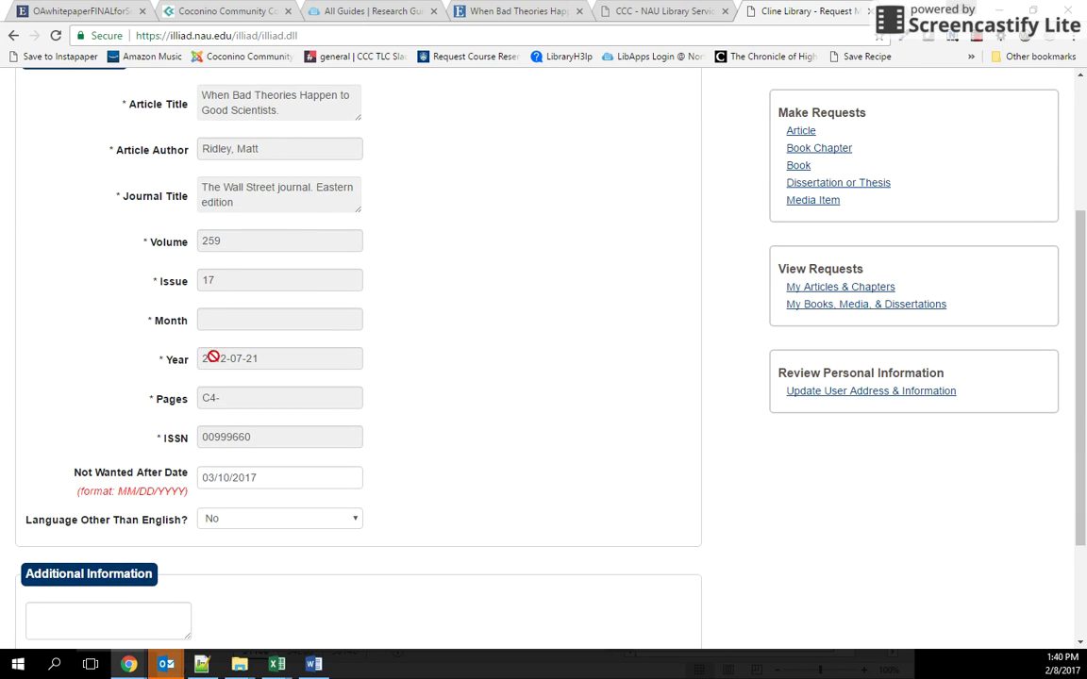
scroll(272, 408, down, 2)
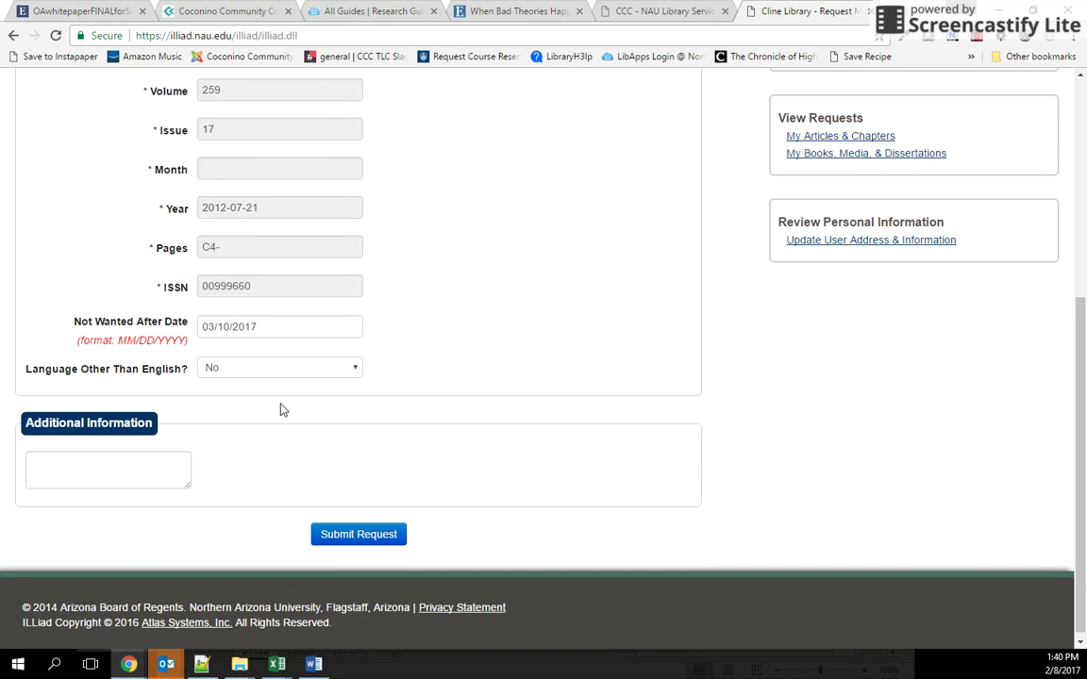
scroll(415, 472, down, 1)
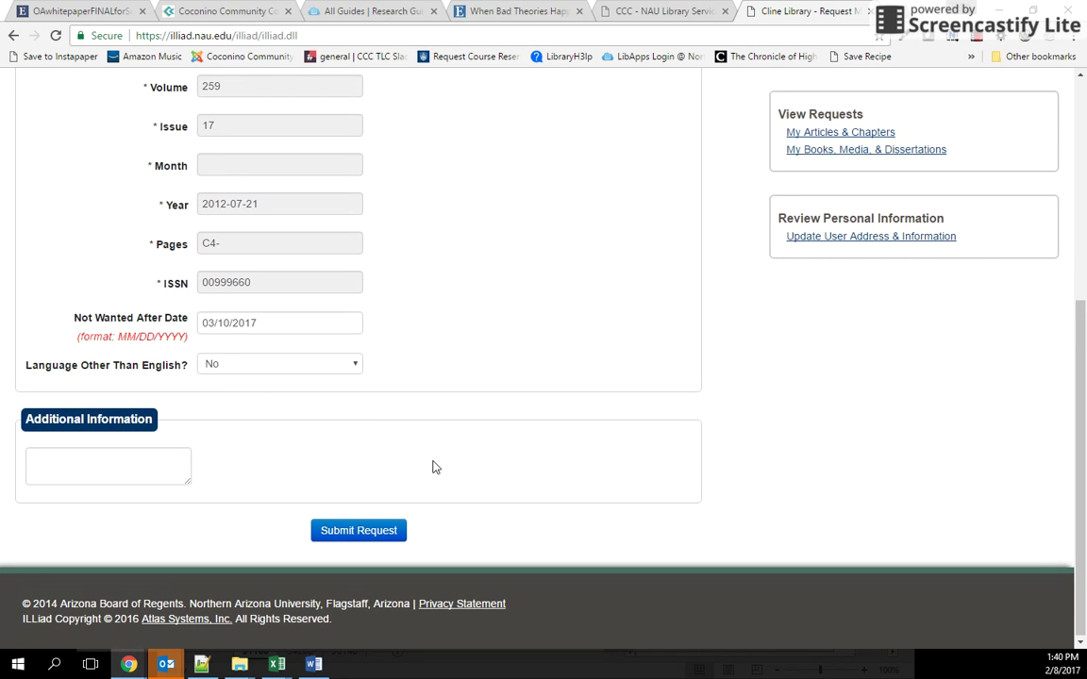
click(358, 529)
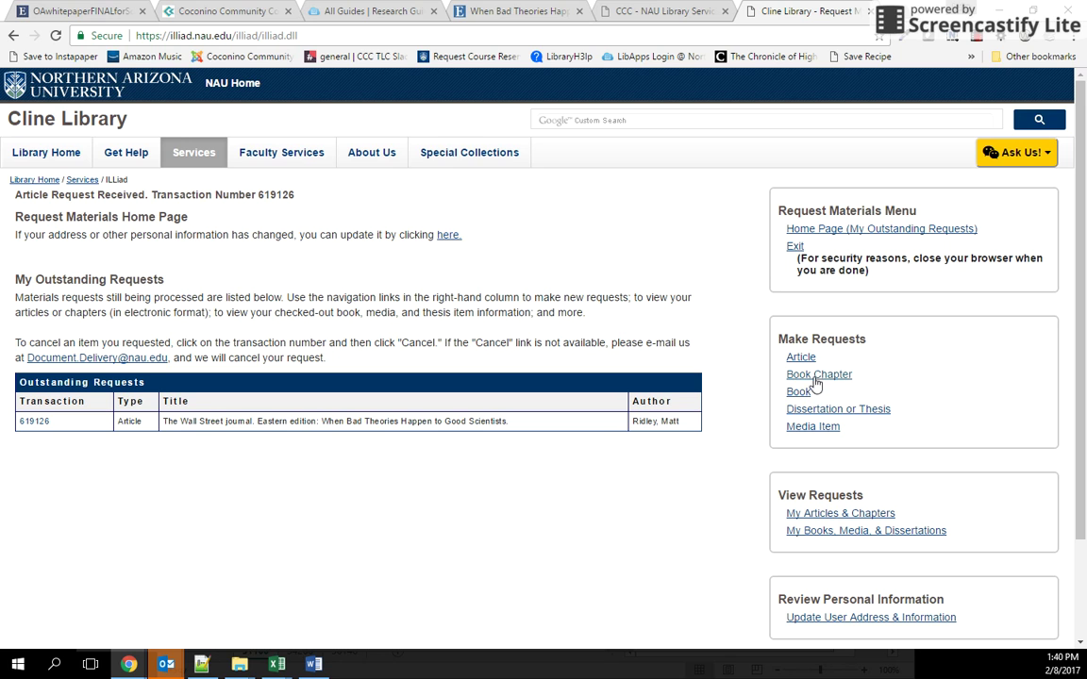
Step: Scroll down to review the Outstanding Requests table showing the Wall Street Journal article
scroll(838, 434, down, 1)
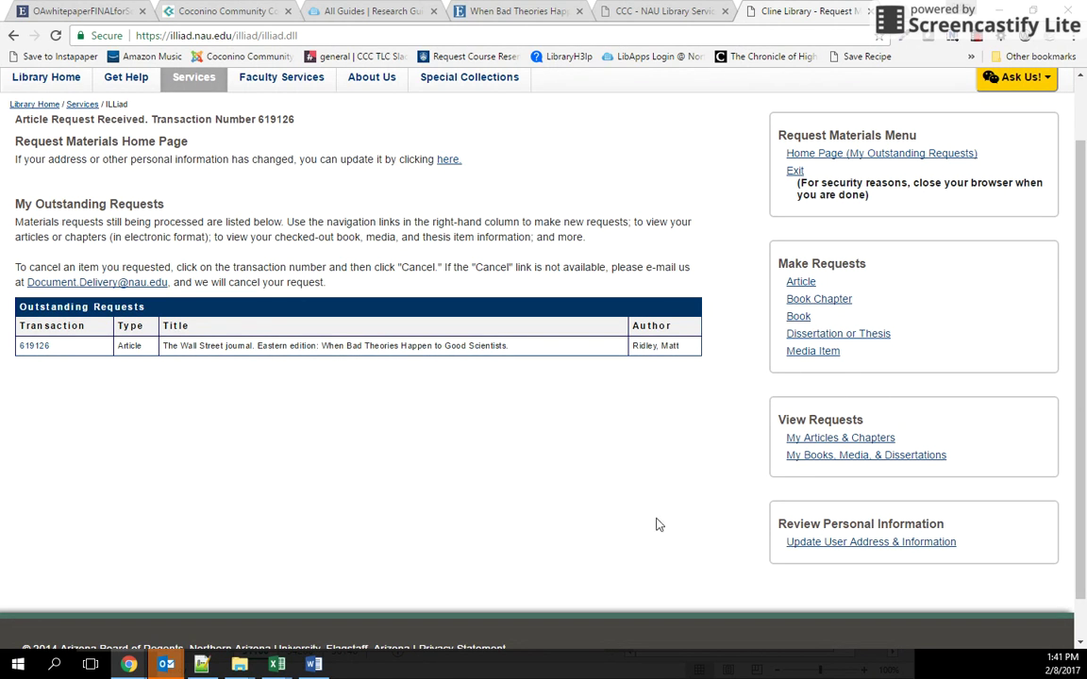
Step: Open the My Articles & Chapters list in ILLiad to check for electronically received articles
click(867, 445)
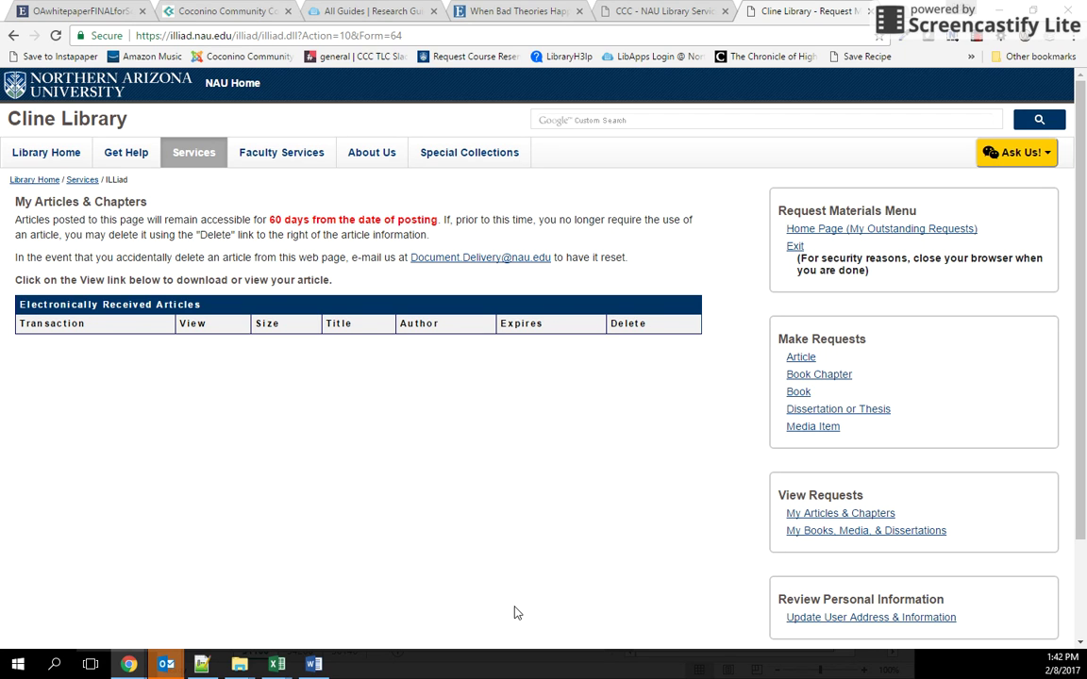
Step: Return to the Coconino Community College Library home page tab with the 'when bad theories' search
click(337, 7)
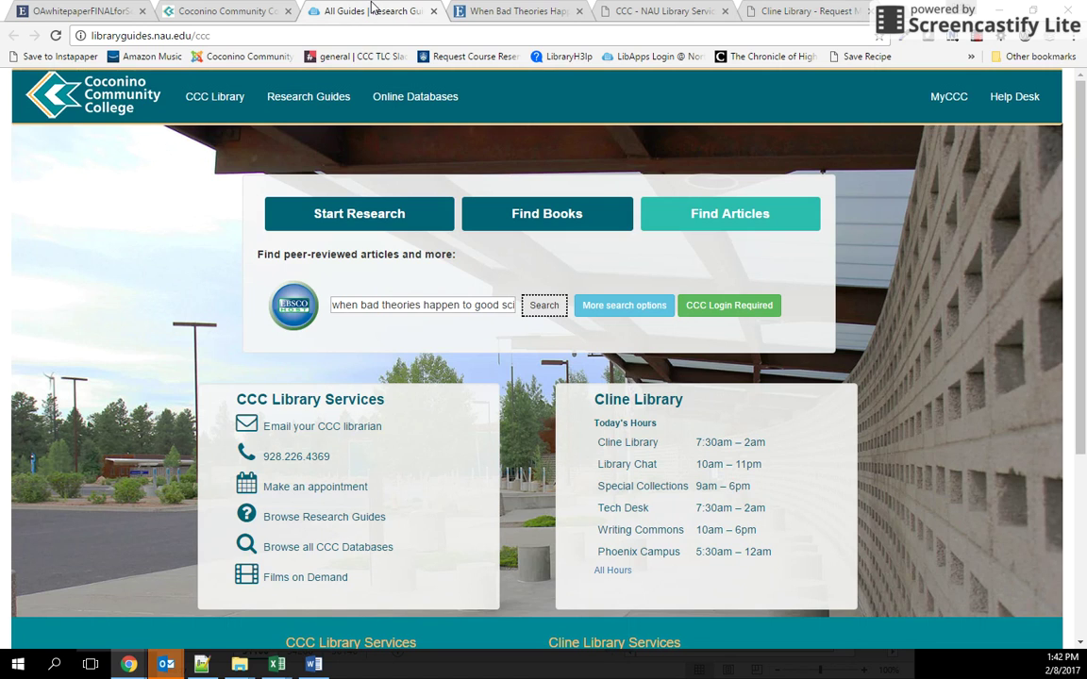